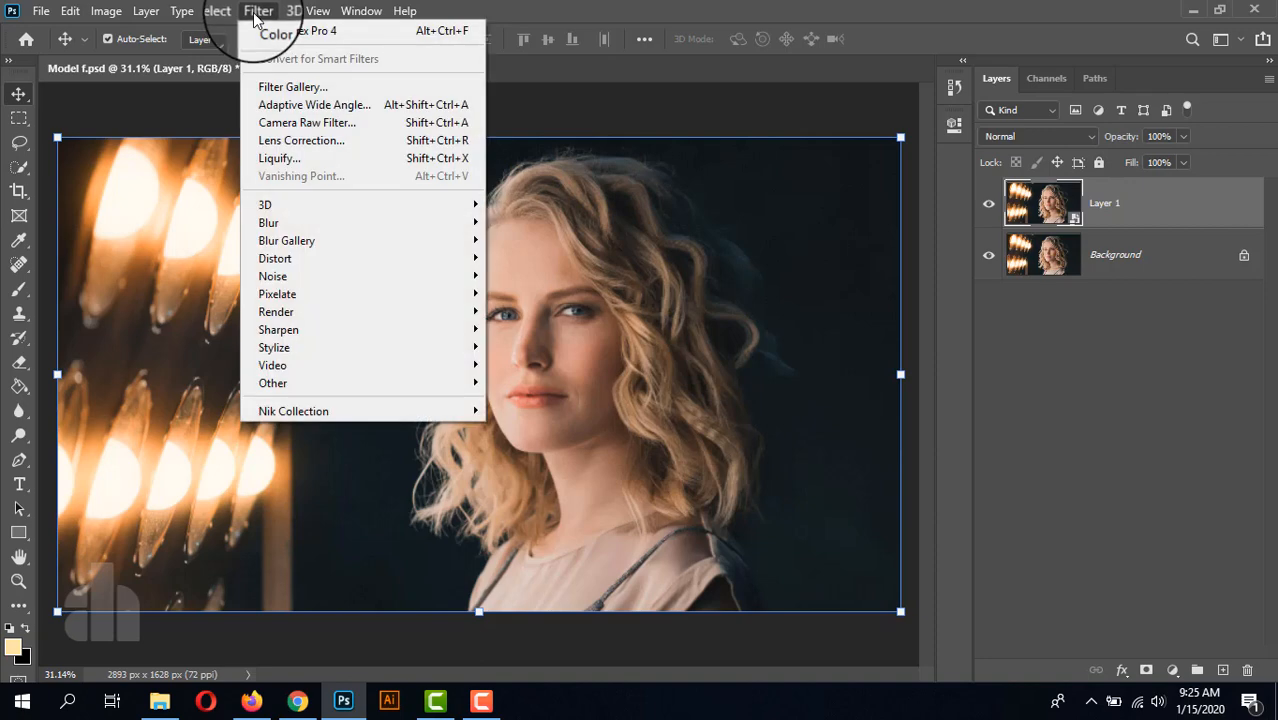
Step: Apply the Camera Raw Filter to Layer 1 and set its Temperature to -4 and Tint to +1
{"action": "left_click", "coordinate": [300, 122]}
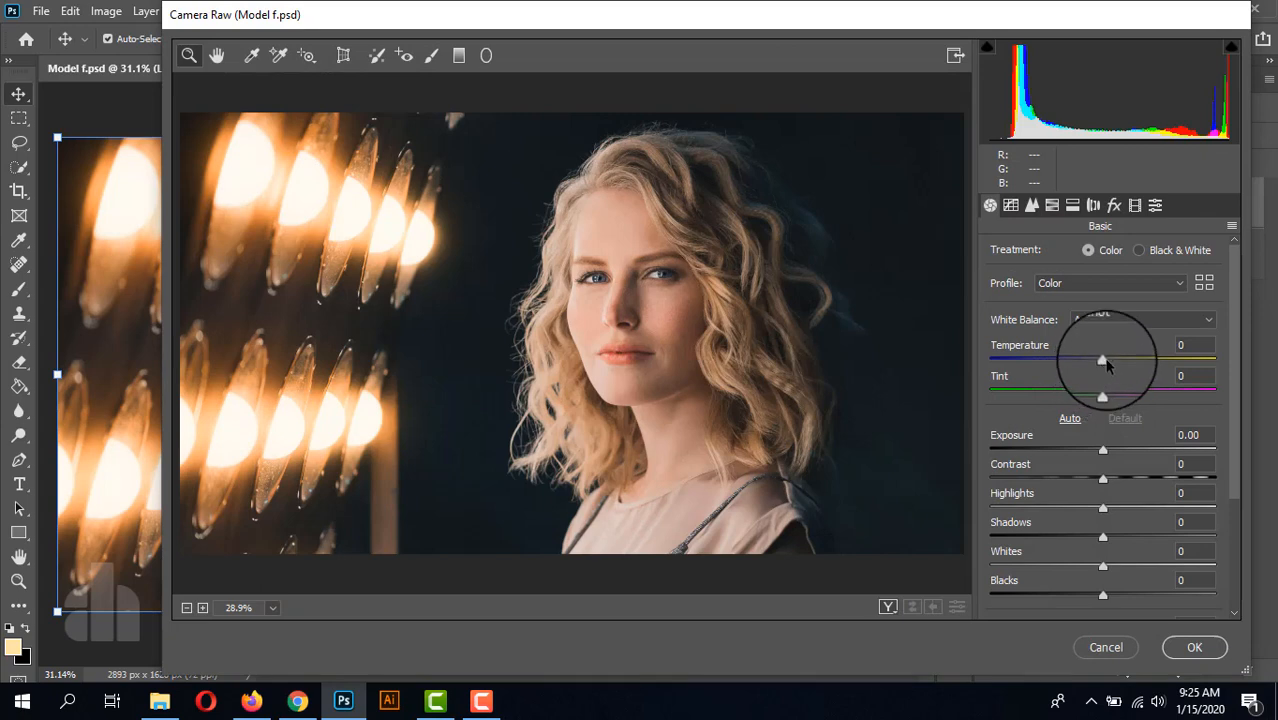
{"action": "left_click_drag", "start_coordinate": [1103, 361], "coordinate": [1097, 364]}
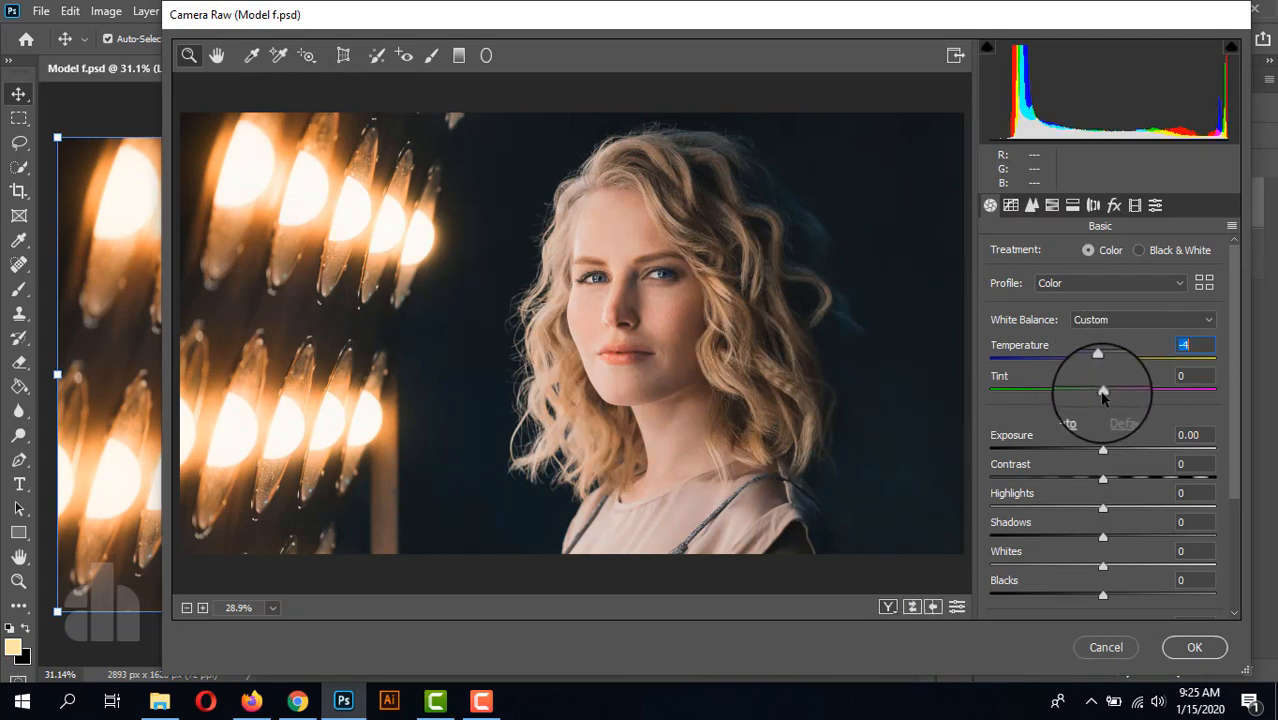
{"action": "left_click_drag", "start_coordinate": [1103, 393], "coordinate": [1104, 396]}
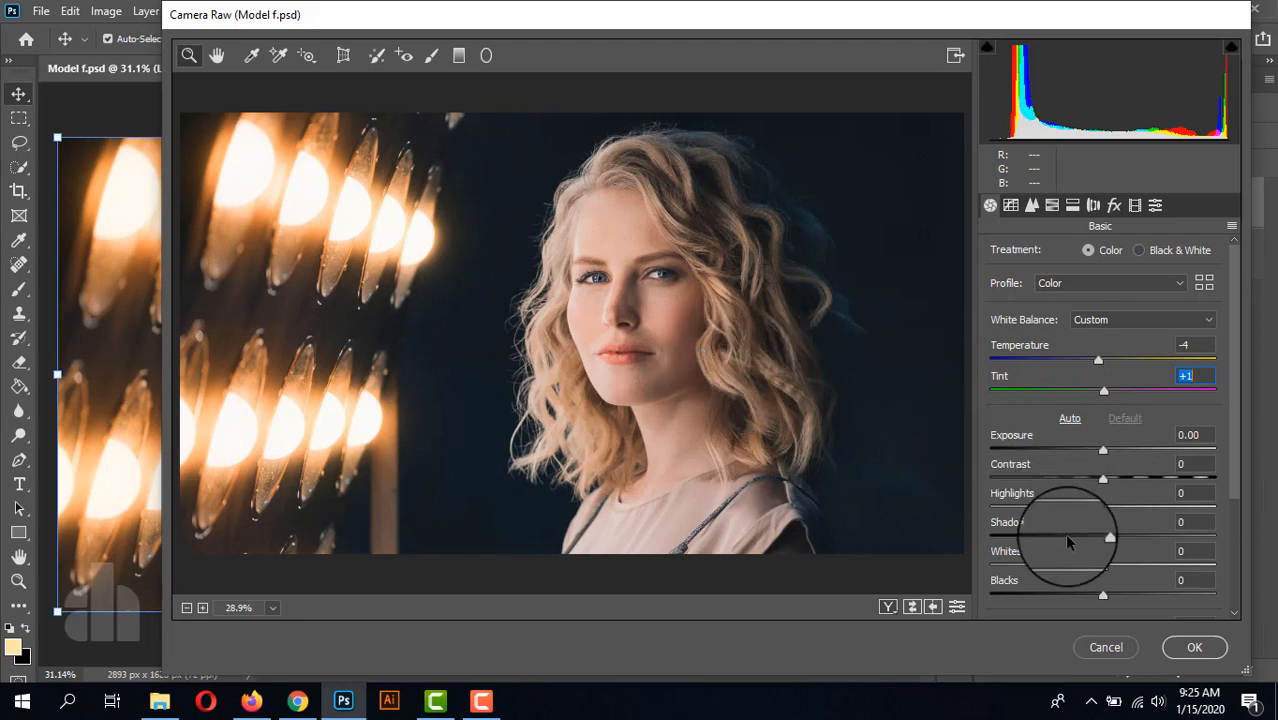
Step: Set the basic tone values to Highlights +26 and Shadows +40, with Texture -51 and Clarity +16
{"action": "scroll", "coordinate": [1077, 530], "scroll_direction": "down", "scroll_amount": 1}
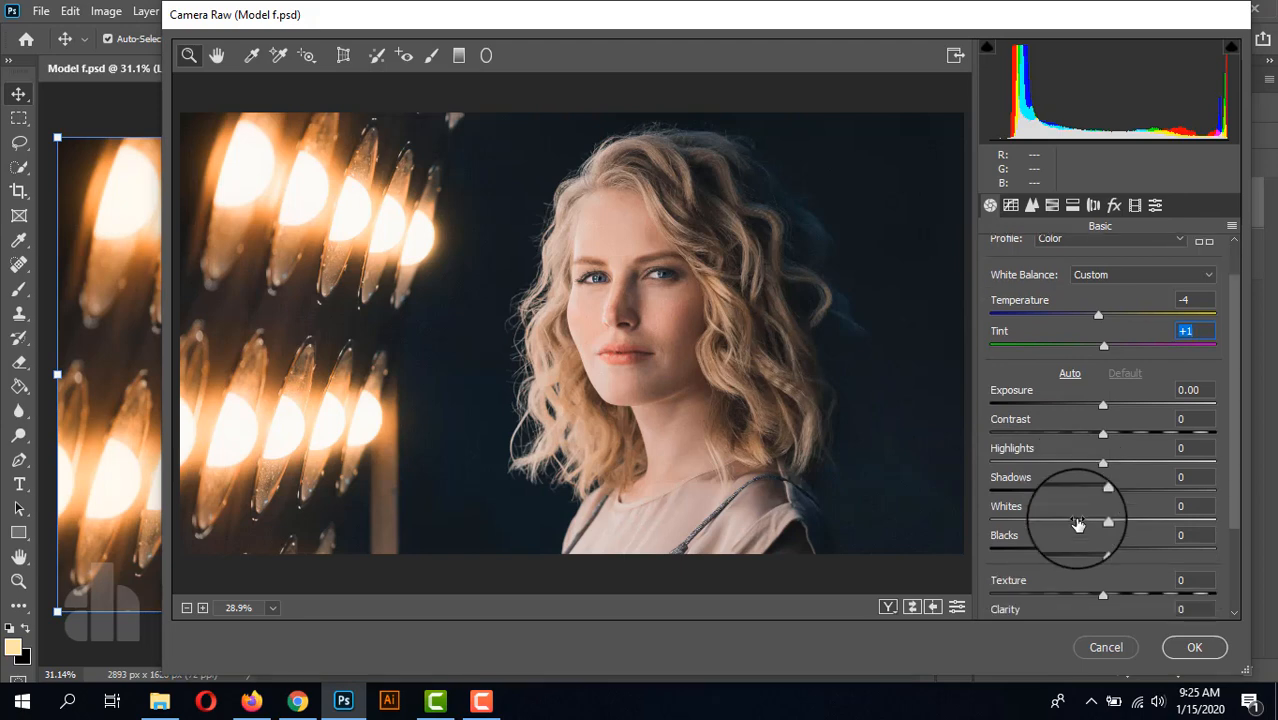
{"action": "left_click_drag", "start_coordinate": [1103, 462], "coordinate": [1148, 495]}
{"action": "scroll", "coordinate": [1073, 437], "scroll_direction": "down", "scroll_amount": 3}
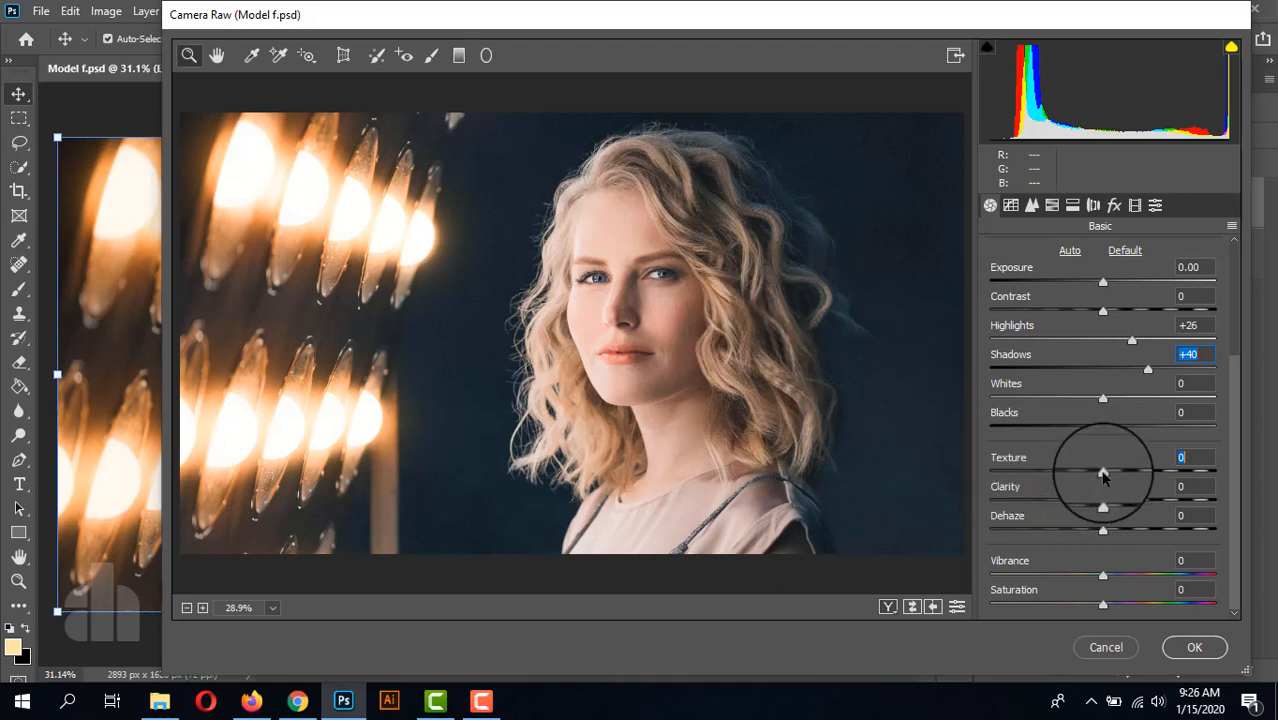
{"action": "left_click_drag", "start_coordinate": [1103, 476], "coordinate": [1046, 478]}
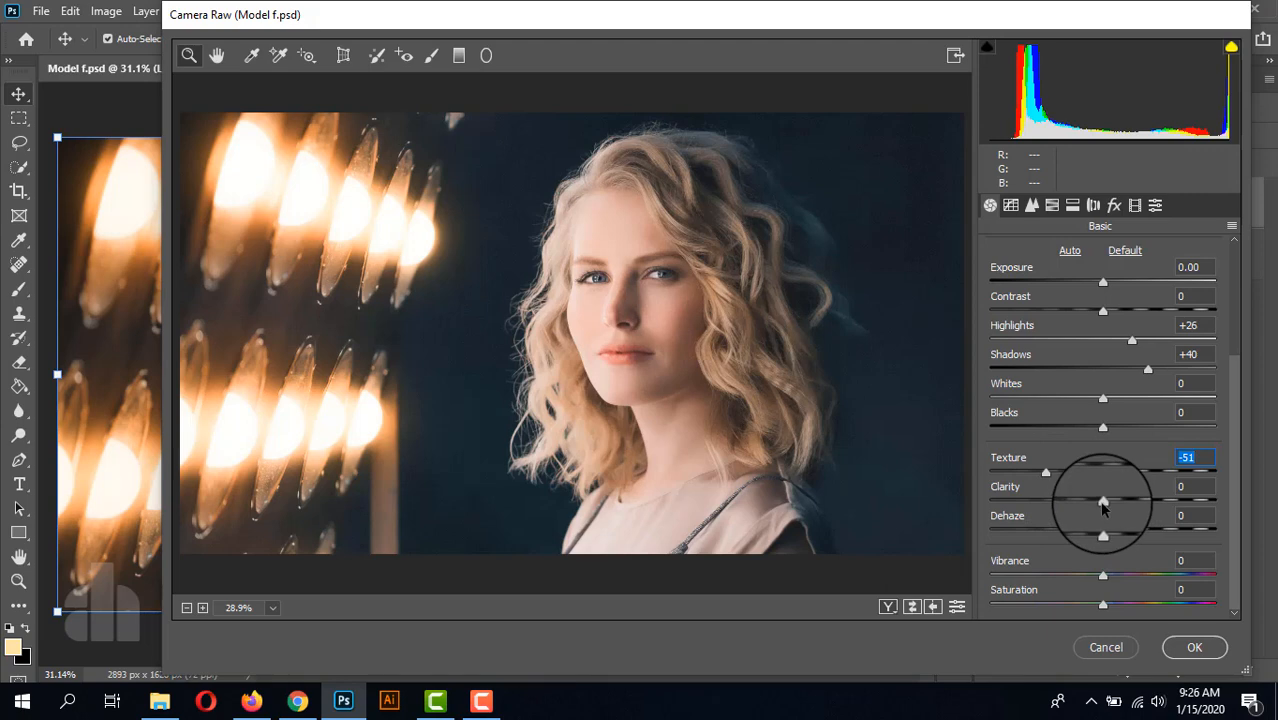
{"action": "mouse_move", "coordinate": [1103, 505]}
{"action": "left_mouse_down"}
{"action": "mouse_move", "coordinate": [1133, 503]}
{"action": "mouse_move", "coordinate": [1113, 502]}
{"action": "left_mouse_up"}
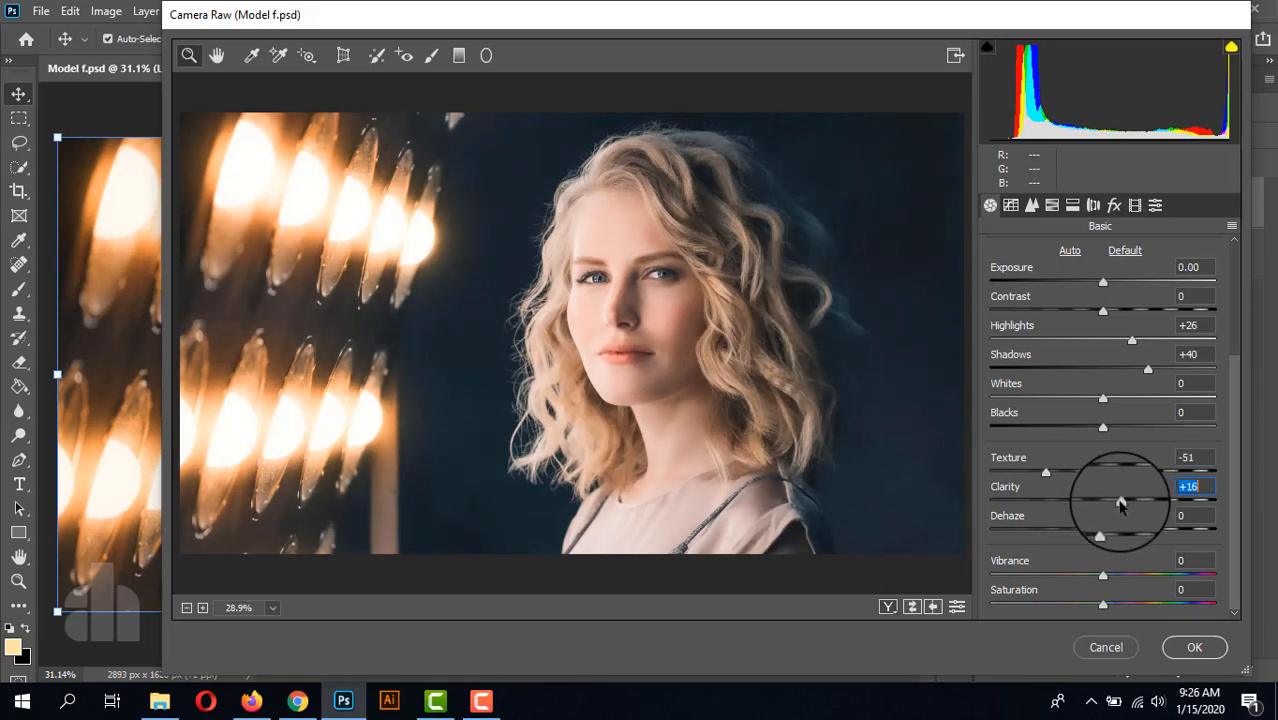
Step: Shape the RGB point curve with quarter, middle and three-quarter points, lifting the black point to output 24 and moving the midpoint to input 134, output 118
{"action": "left_click", "coordinate": [1008, 212]}
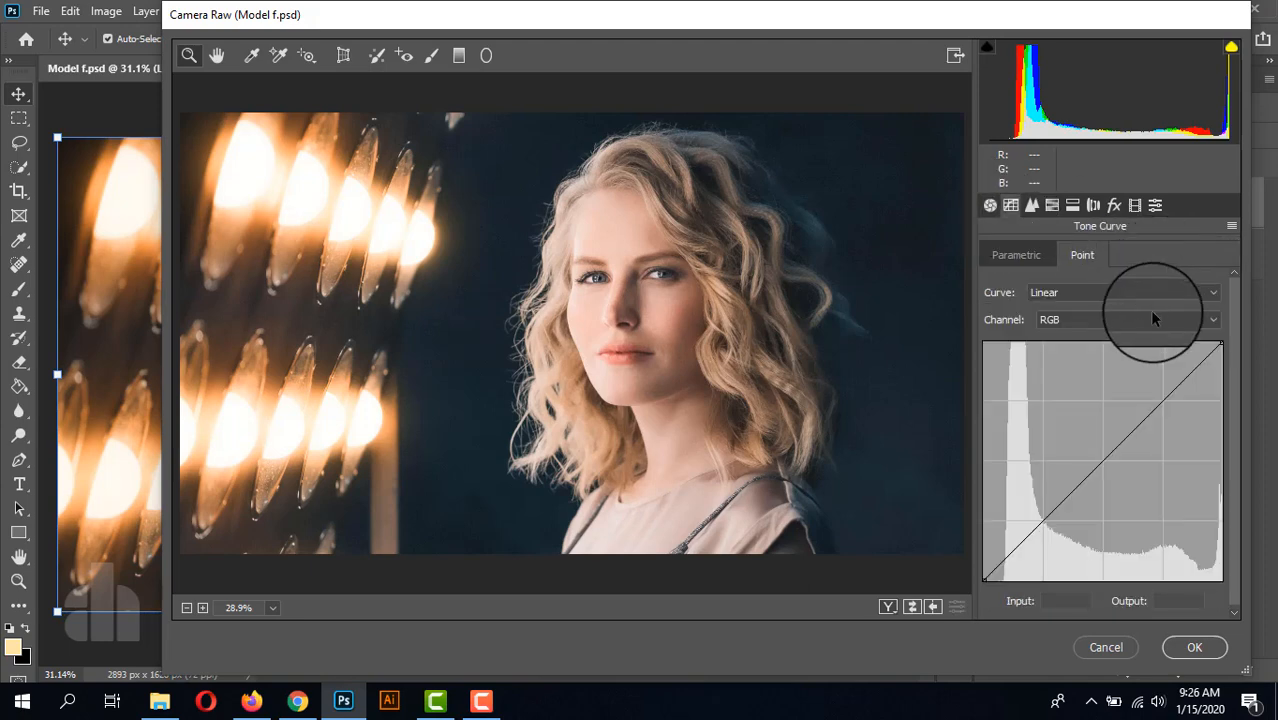
{"action": "left_click", "coordinate": [1043, 521]}
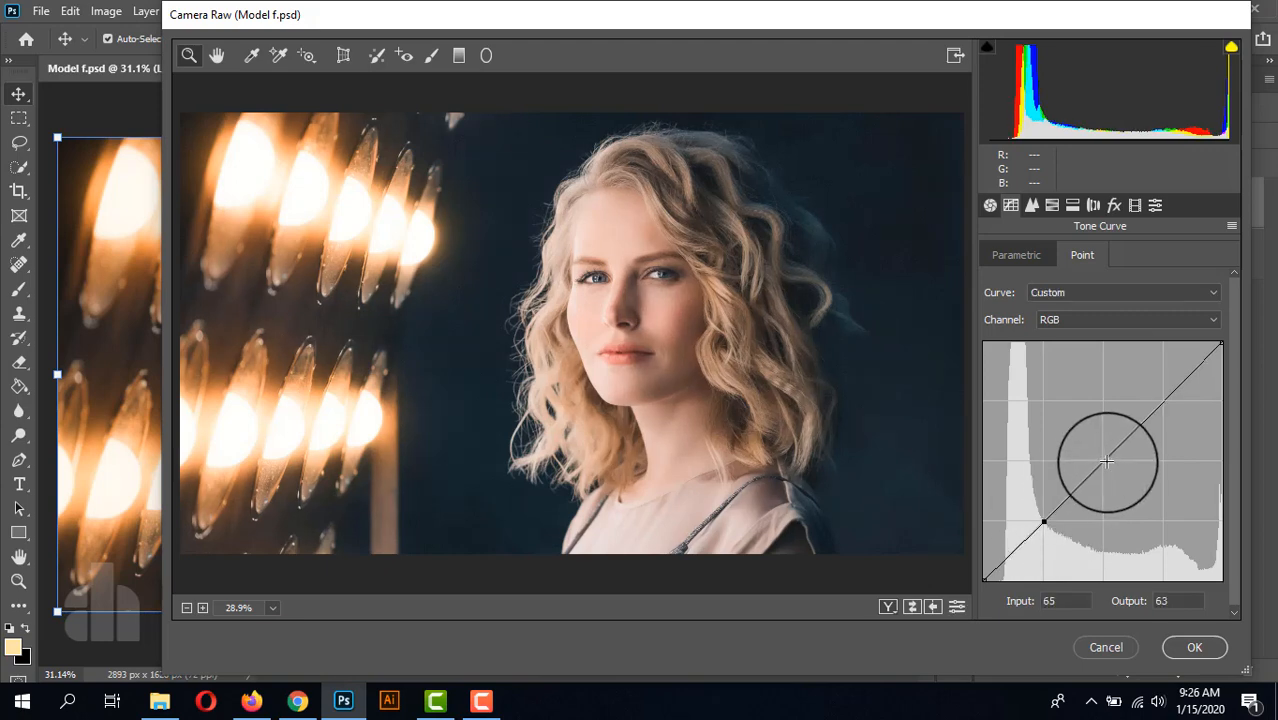
{"action": "left_click", "coordinate": [1104, 462]}
{"action": "left_click", "coordinate": [1165, 399]}
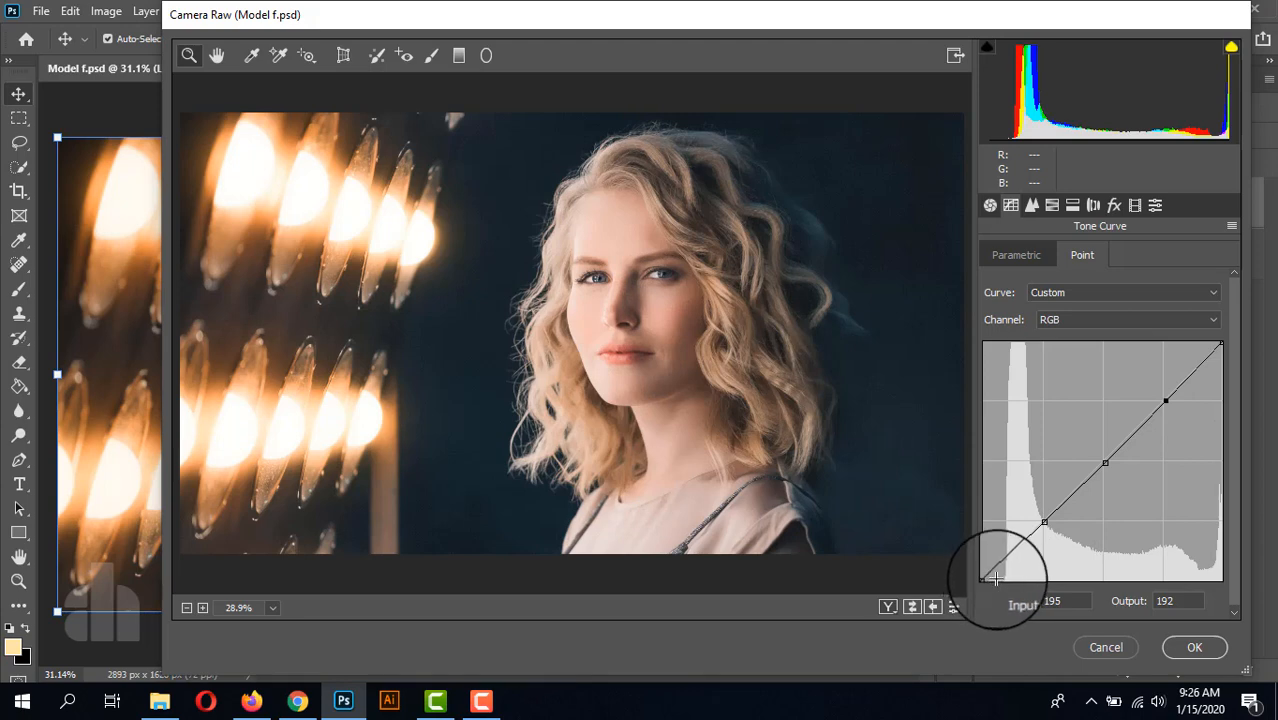
{"action": "left_click_drag", "start_coordinate": [983, 579], "coordinate": [965, 558]}
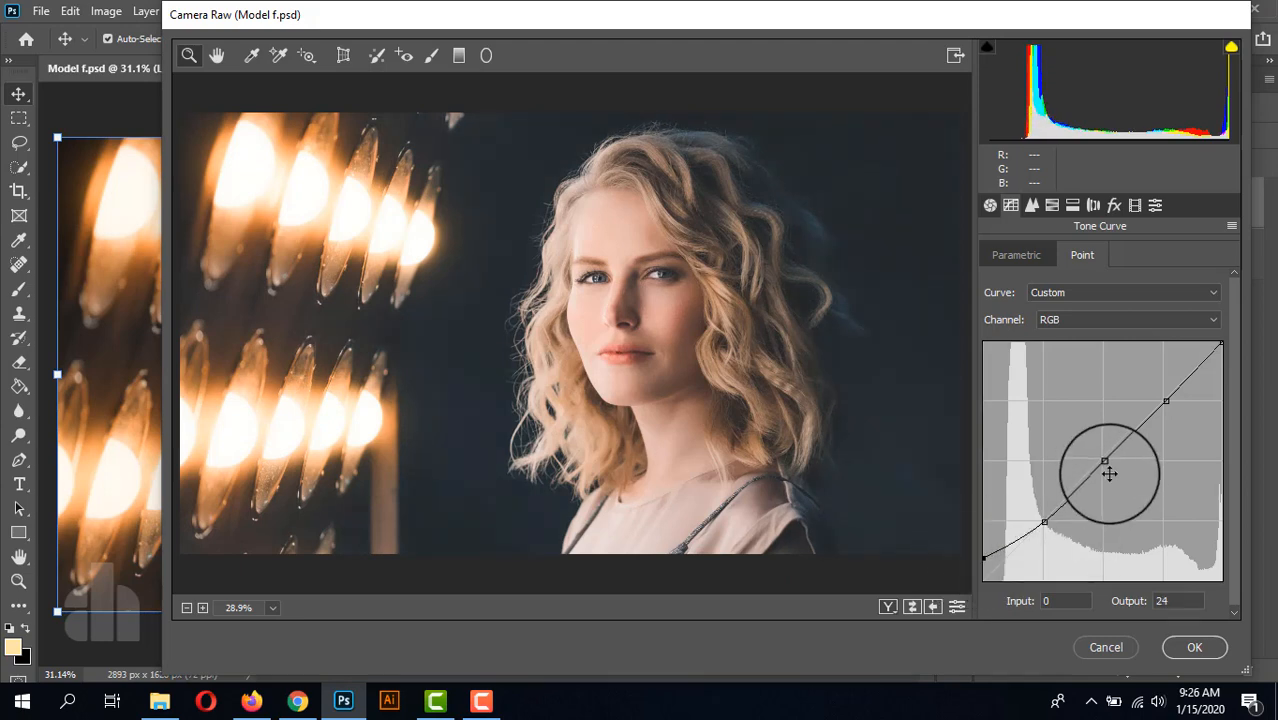
{"action": "mouse_move", "coordinate": [1105, 463]}
{"action": "left_mouse_down"}
{"action": "mouse_move", "coordinate": [1093, 459]}
{"action": "mouse_move", "coordinate": [1109, 470]}
{"action": "left_mouse_up"}
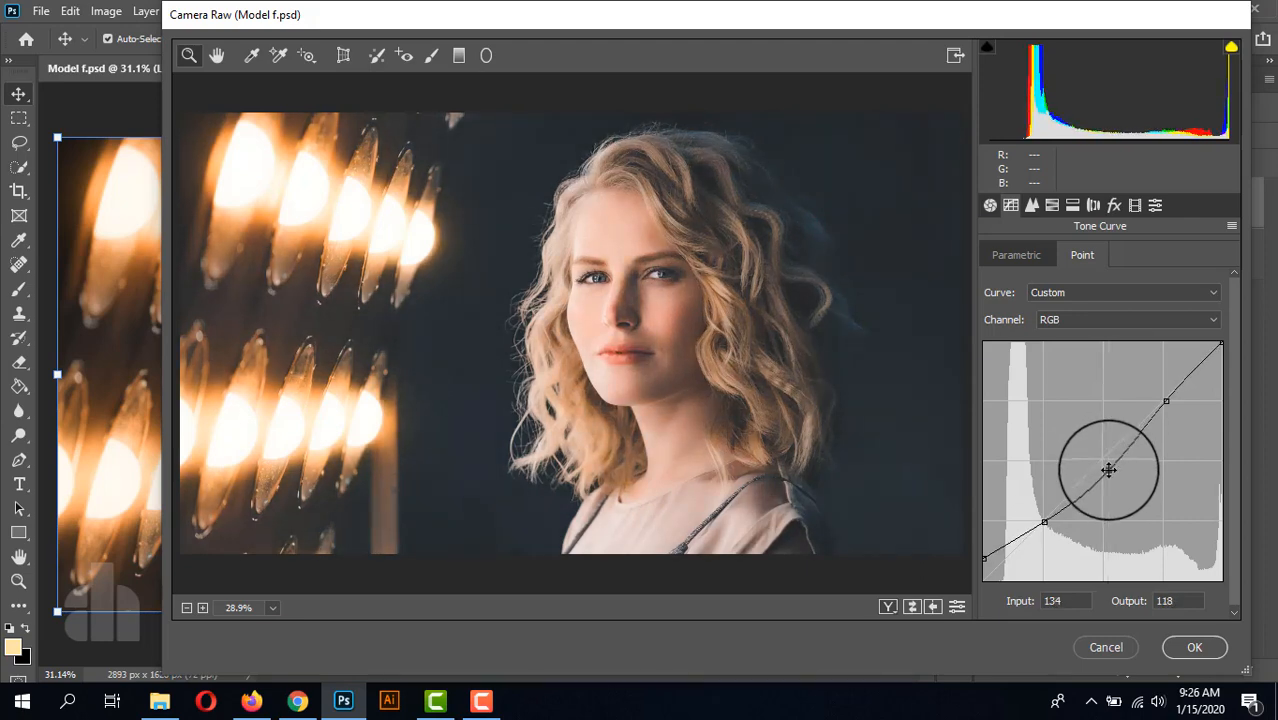
Step: Shape the Blue channel's point curve with three evenly spaced points, lifting the black point to output 22 and setting the midpoint to input 129, output 125
{"action": "left_click", "coordinate": [1058, 321]}
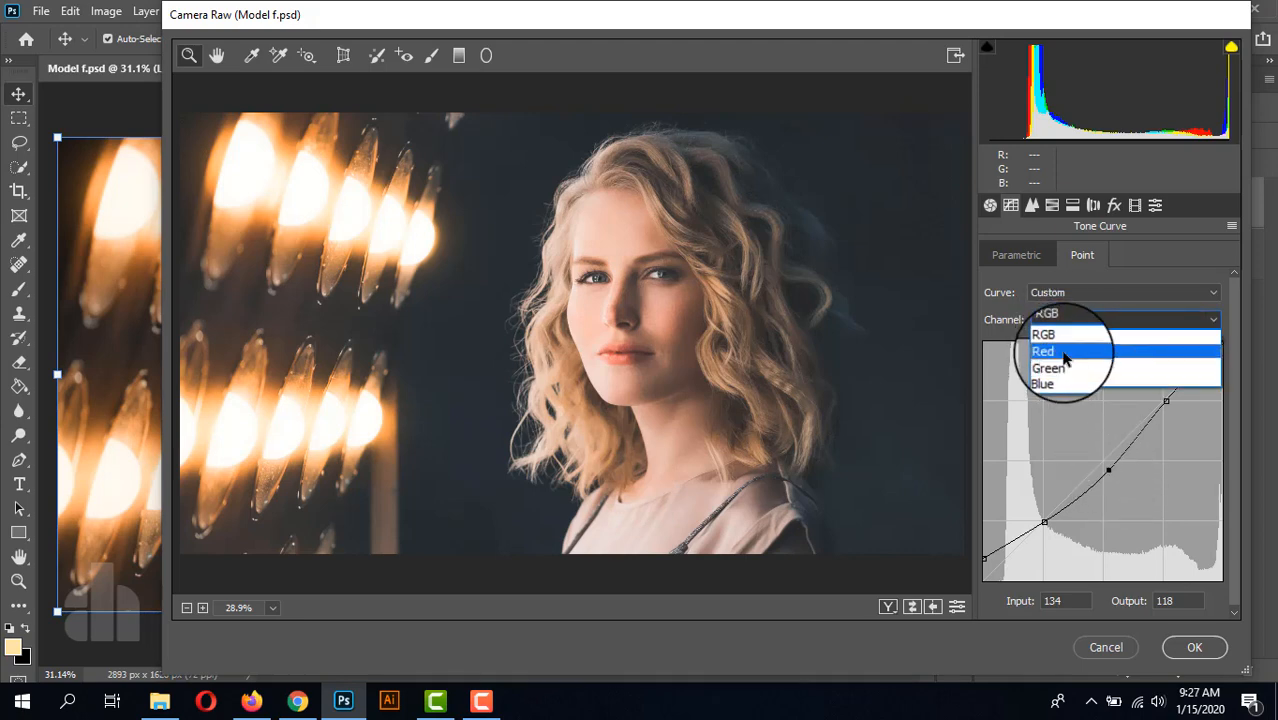
{"action": "left_click", "coordinate": [1062, 368]}
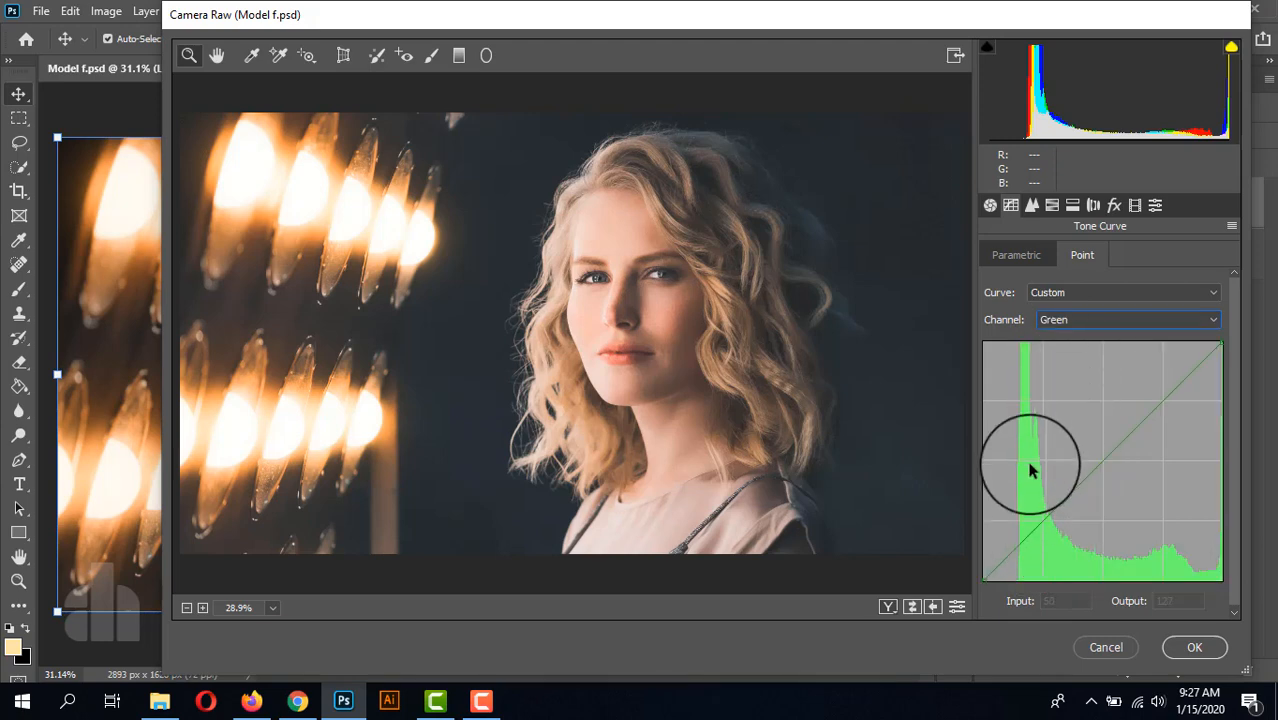
{"action": "left_click", "coordinate": [1077, 322]}
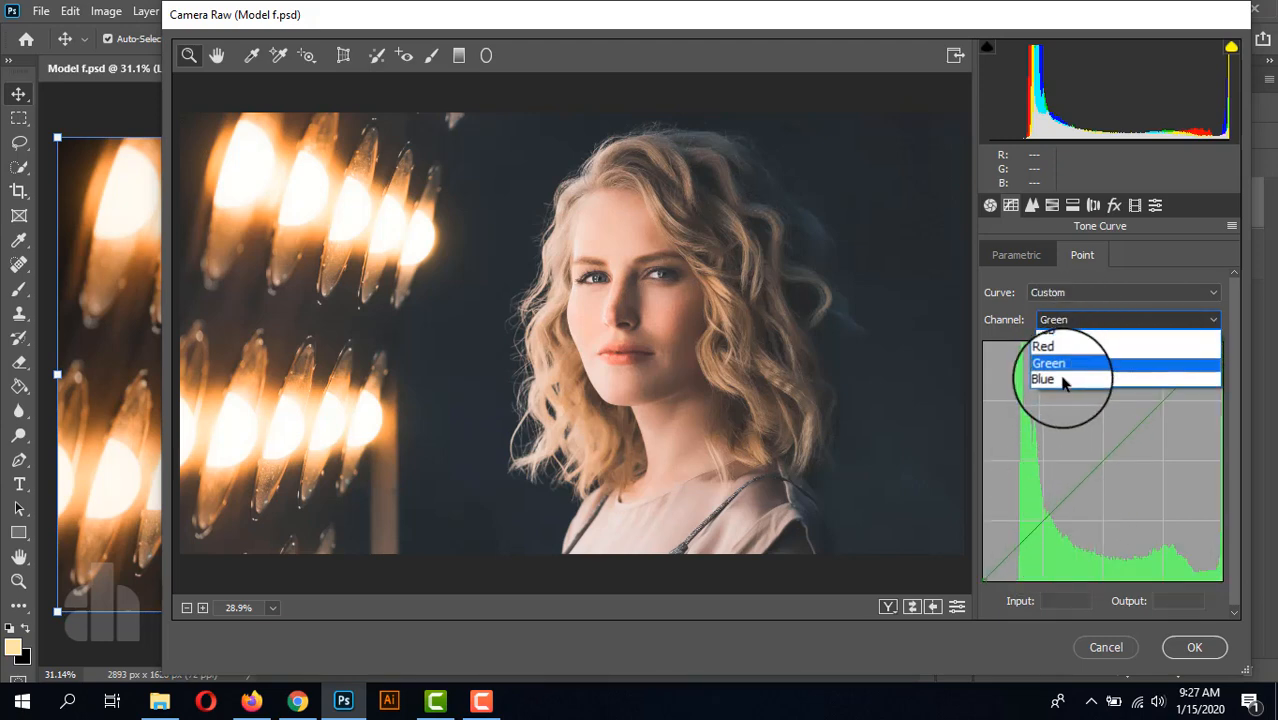
{"action": "left_click", "coordinate": [1061, 382]}
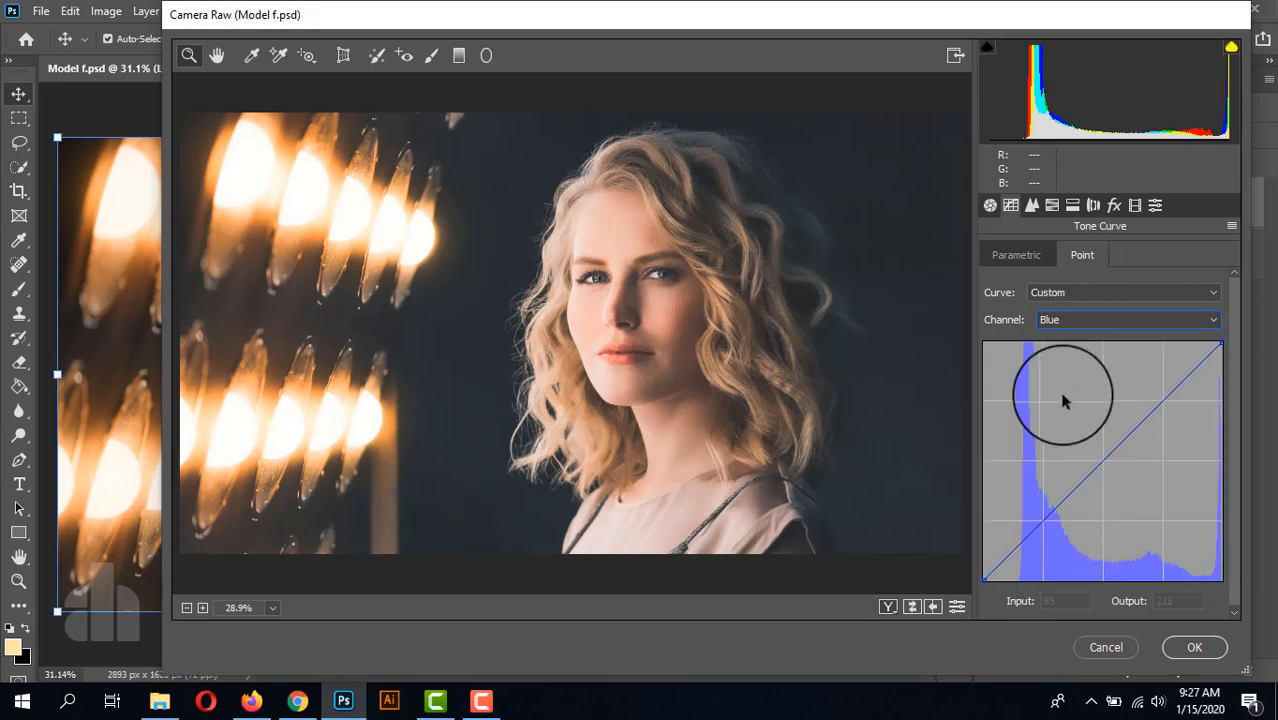
{"action": "left_click", "coordinate": [1044, 521]}
{"action": "left_click", "coordinate": [1105, 460]}
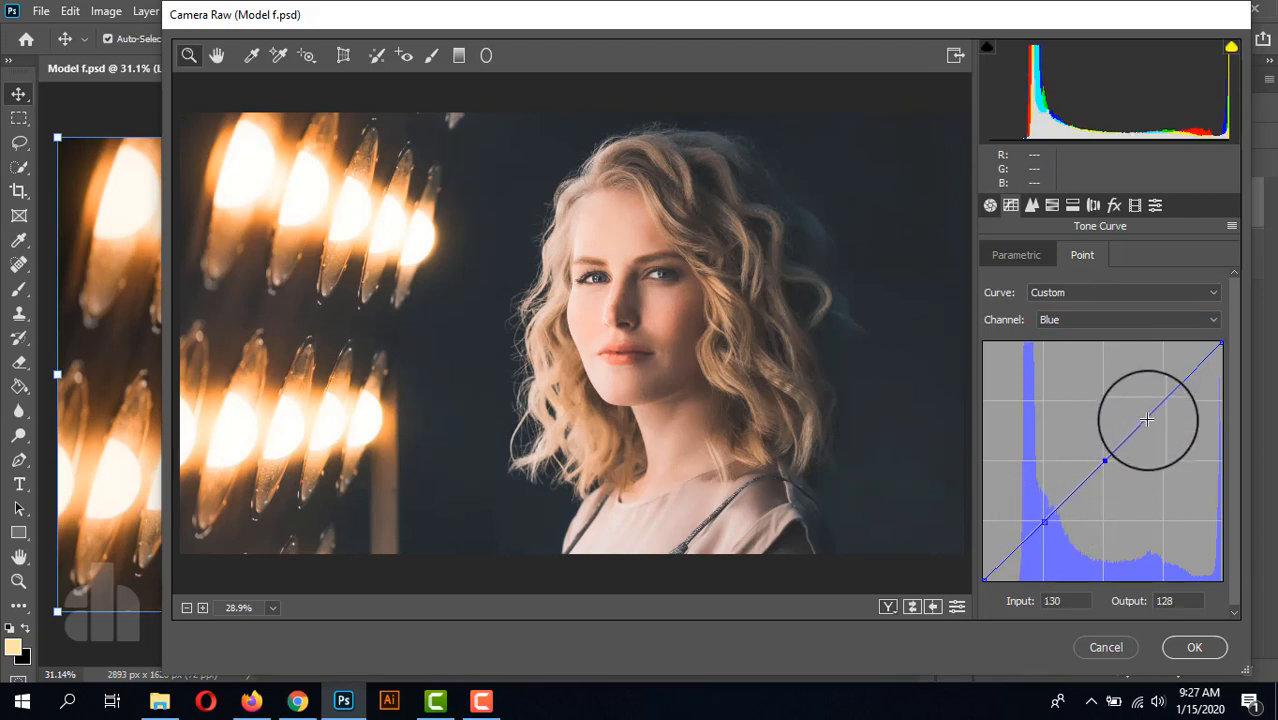
{"action": "left_click", "coordinate": [1164, 399]}
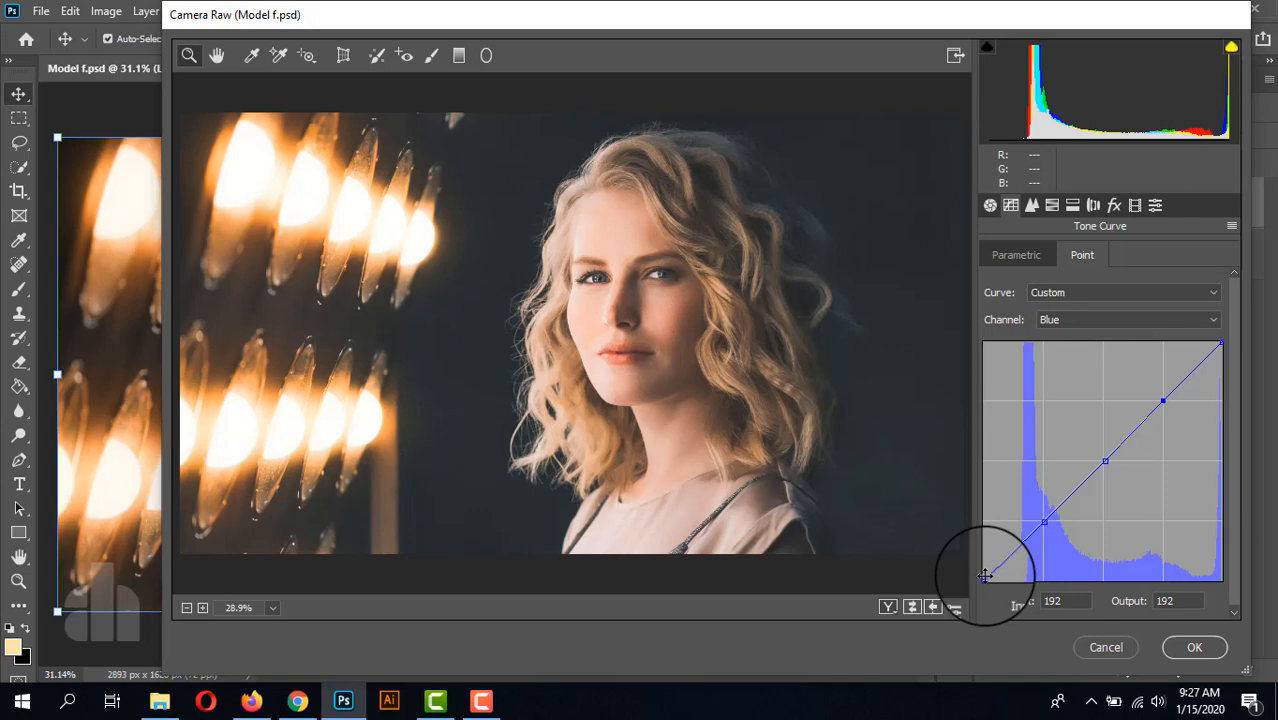
{"action": "left_click_drag", "start_coordinate": [985, 576], "coordinate": [963, 559]}
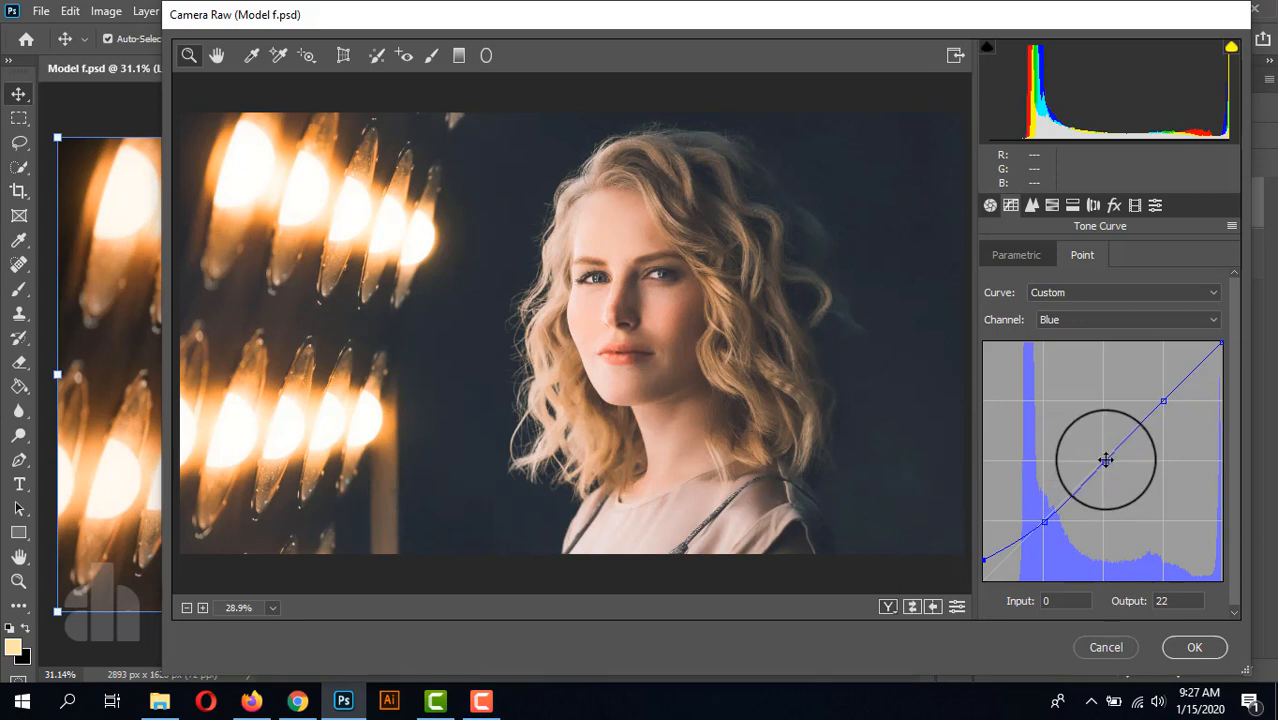
{"action": "mouse_move", "coordinate": [1105, 458]}
{"action": "left_mouse_down"}
{"action": "mouse_move", "coordinate": [1110, 471]}
{"action": "mouse_move", "coordinate": [1103, 463]}
{"action": "left_mouse_up"}
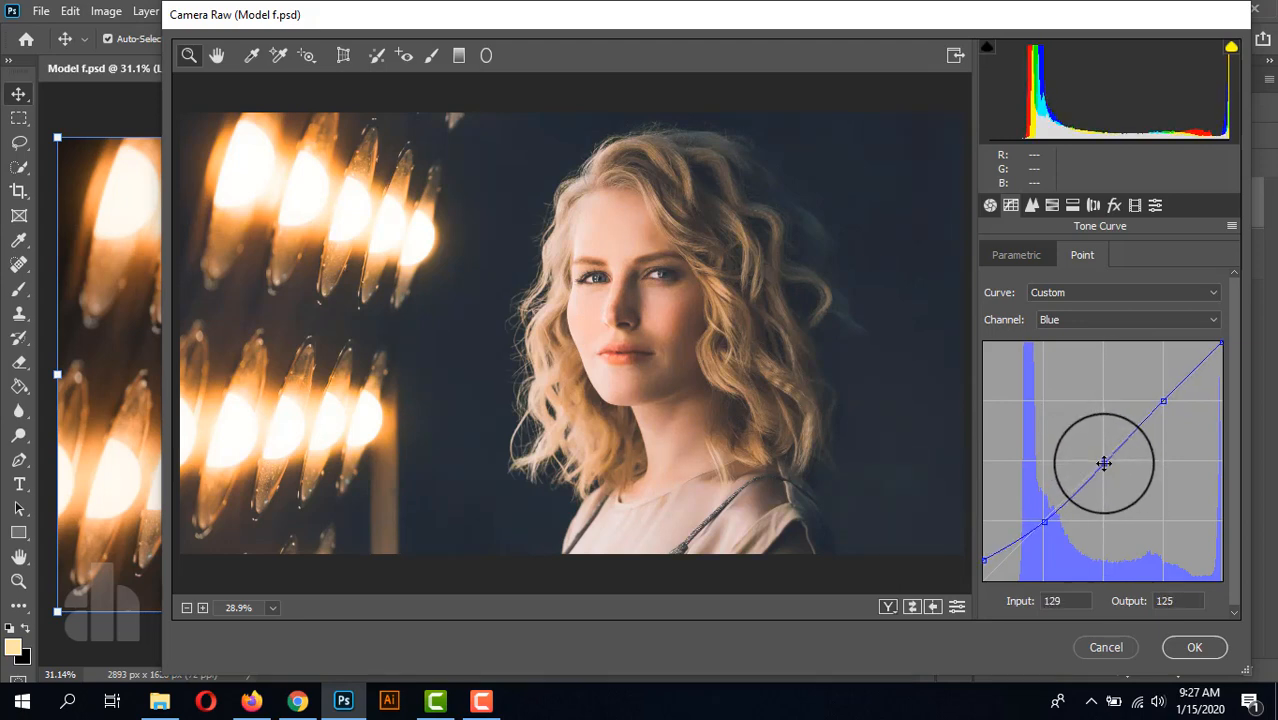
Step: Set the sharpening Amount to 14 and the noise reduction Luminance to 10
{"action": "left_click", "coordinate": [1031, 206]}
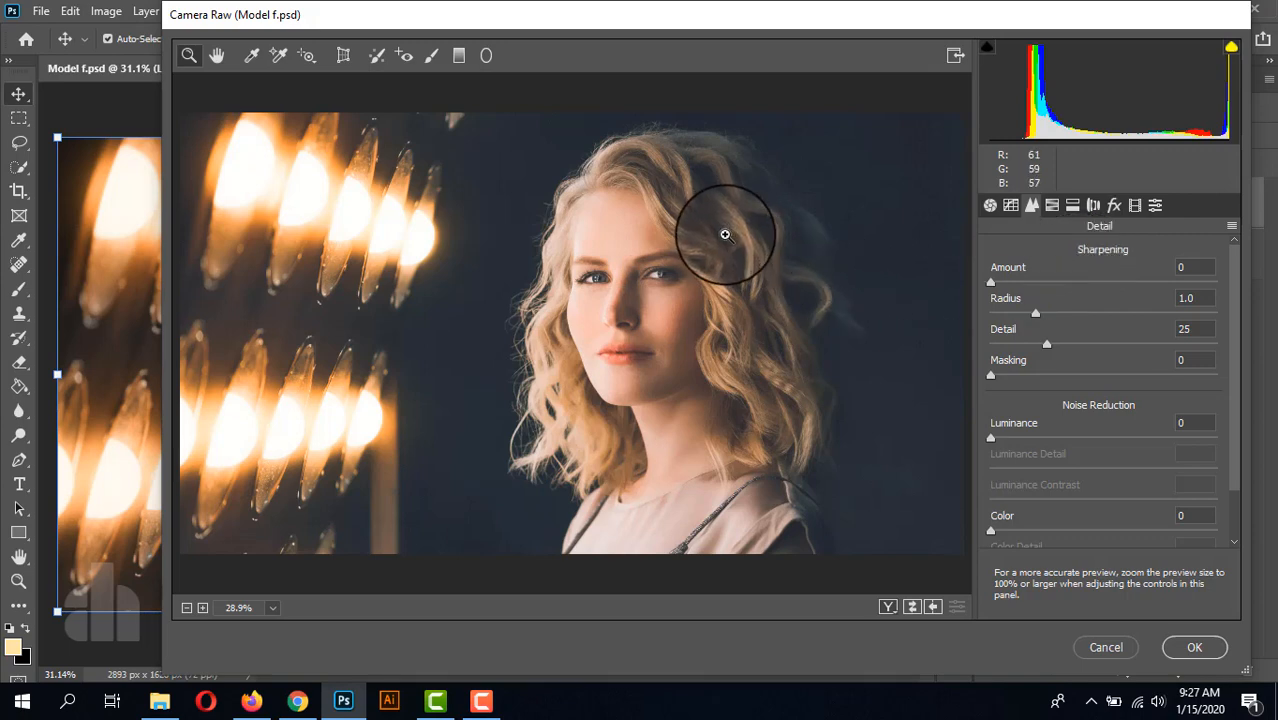
{"action": "left_click", "coordinate": [990, 283]}
{"action": "mouse_move", "coordinate": [990, 283]}
{"action": "left_mouse_down"}
{"action": "mouse_move", "coordinate": [1076, 280]}
{"action": "mouse_move", "coordinate": [970, 286]}
{"action": "mouse_move", "coordinate": [1012, 295]}
{"action": "left_mouse_up"}
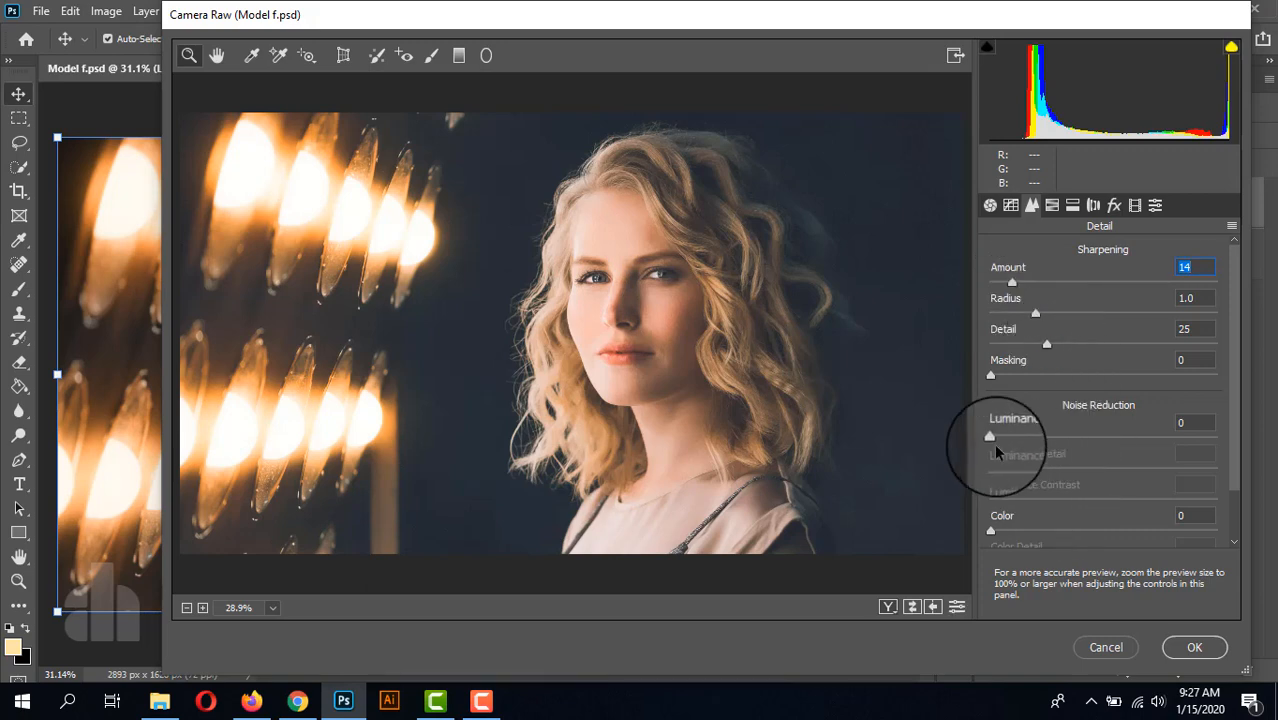
{"action": "left_click_drag", "start_coordinate": [992, 440], "coordinate": [1013, 448]}
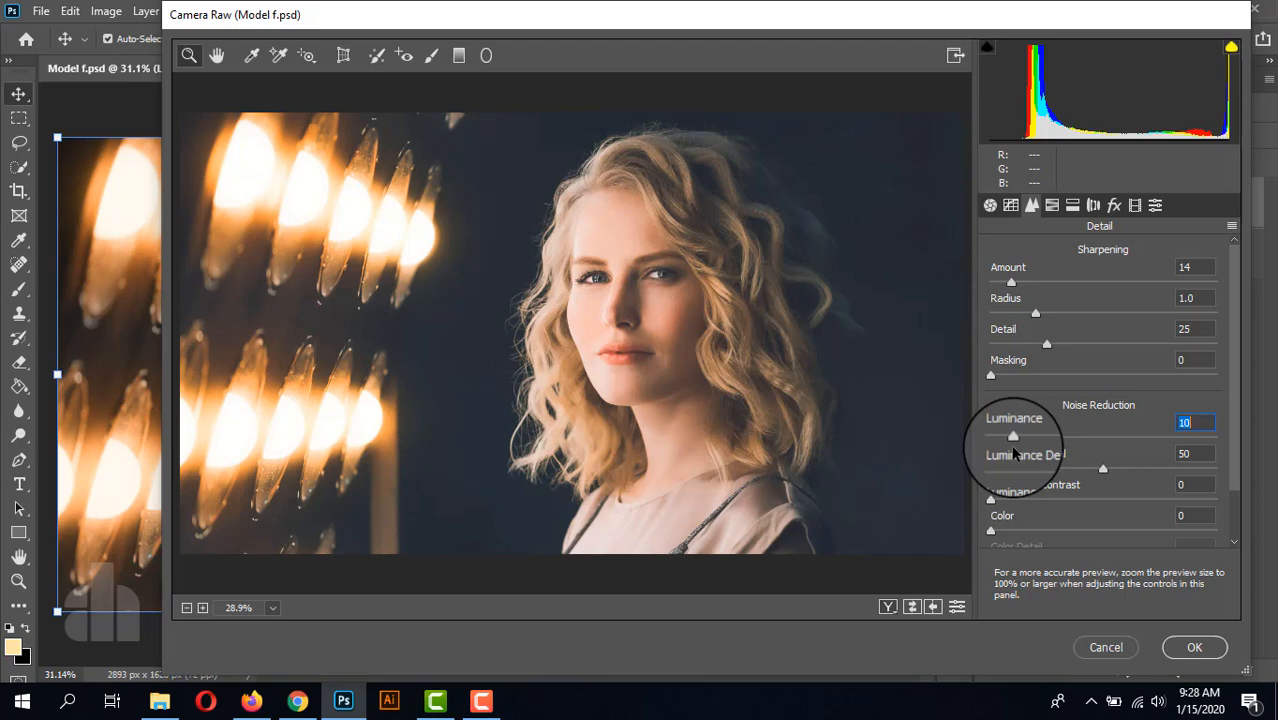
Step: In the HSL adjustments, set the Reds to saturation +53 and luminance -32
{"action": "left_click", "coordinate": [1052, 205]}
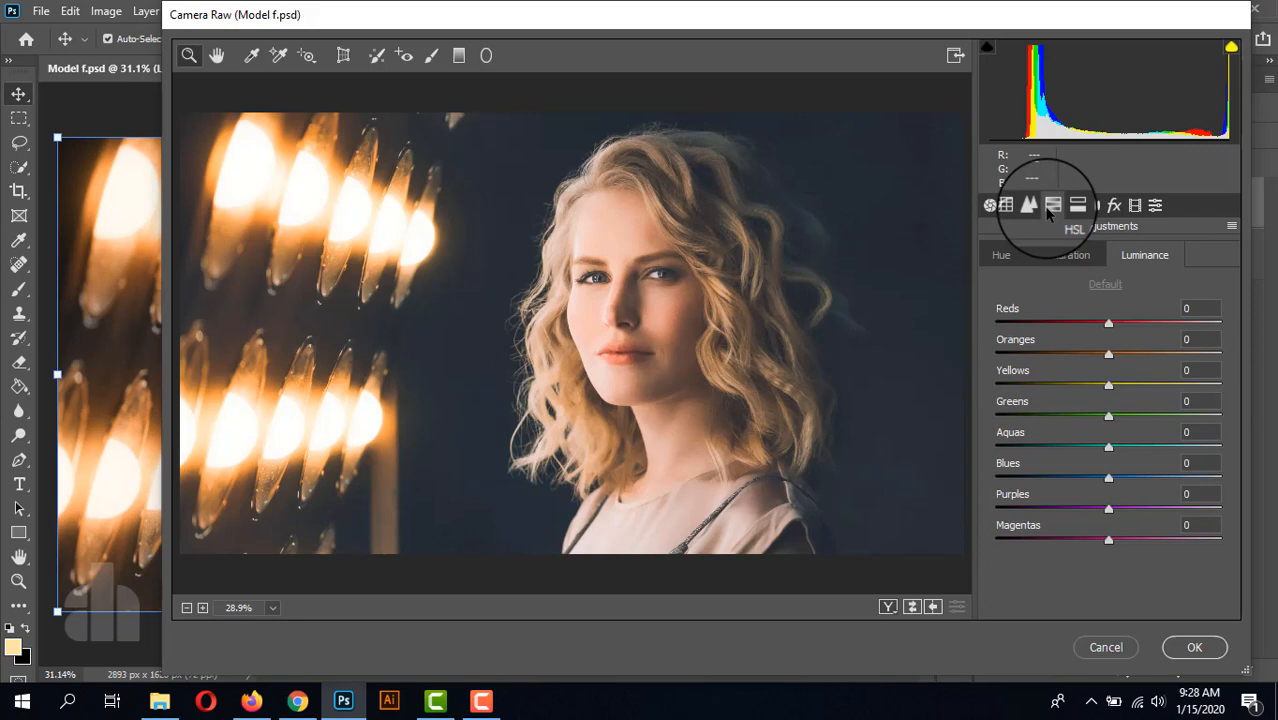
{"action": "left_click", "coordinate": [1073, 256]}
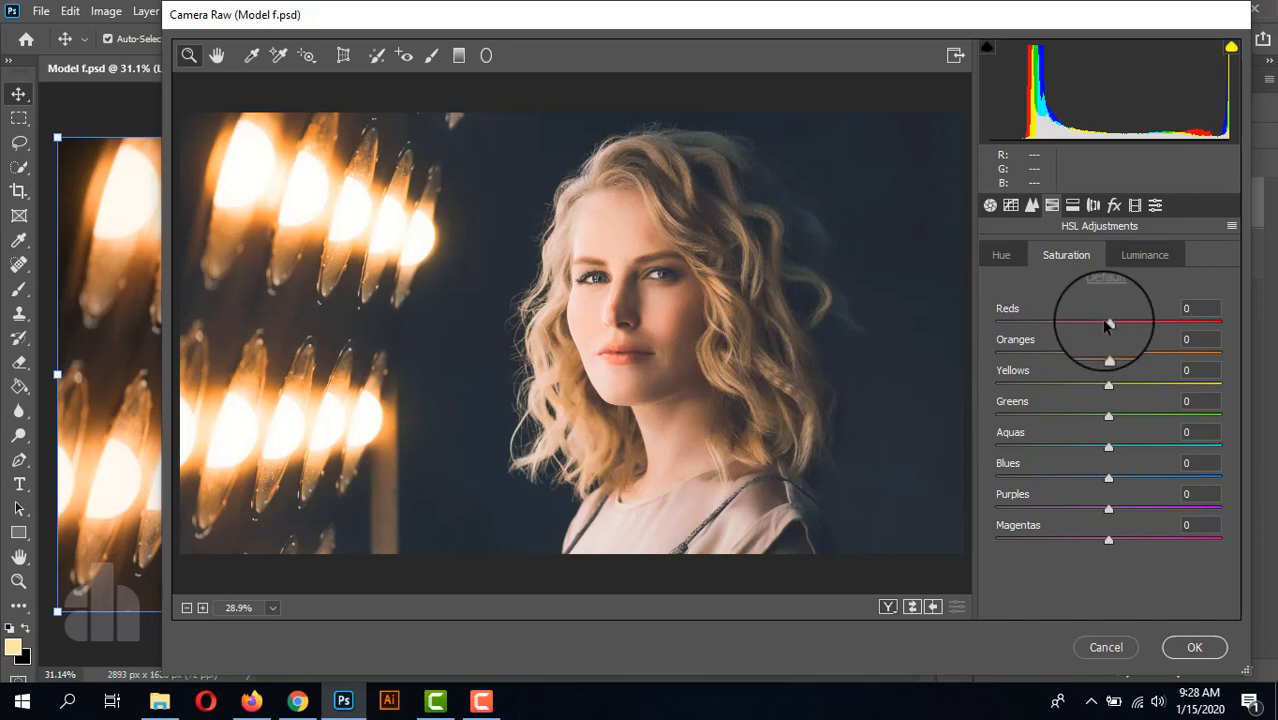
{"action": "left_click_drag", "start_coordinate": [1109, 325], "coordinate": [1168, 341]}
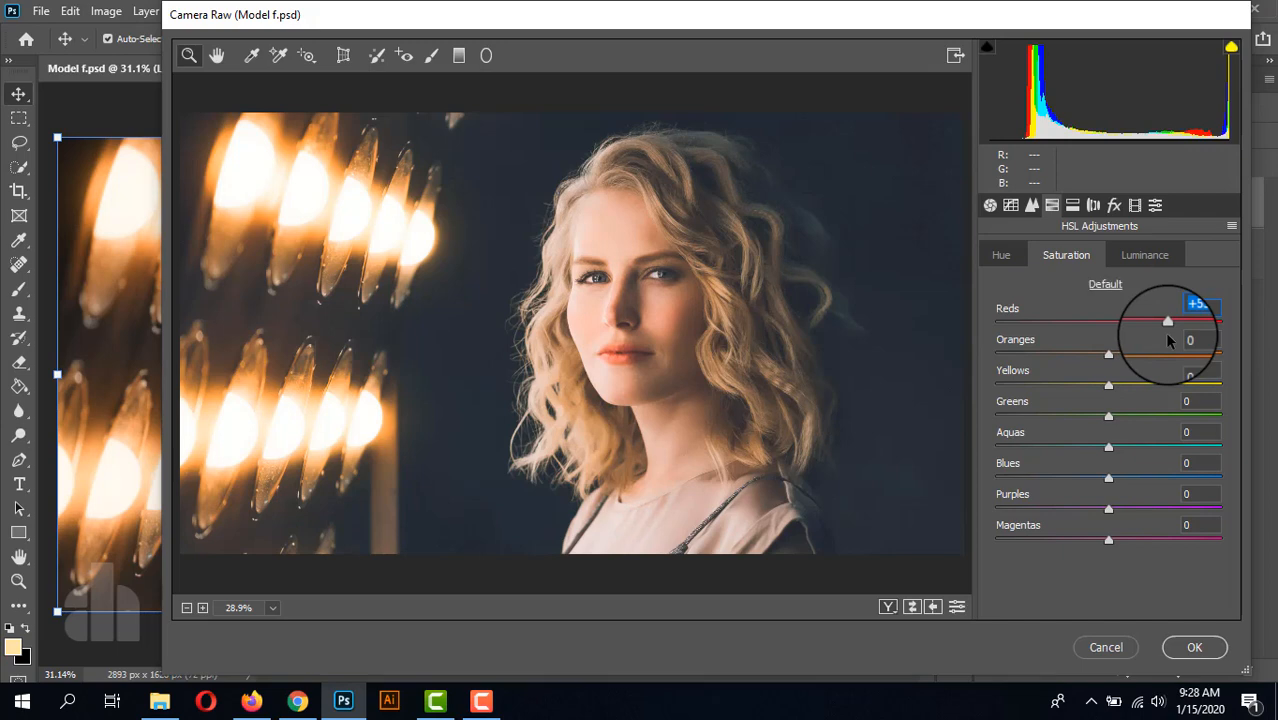
{"action": "left_click", "coordinate": [1145, 256]}
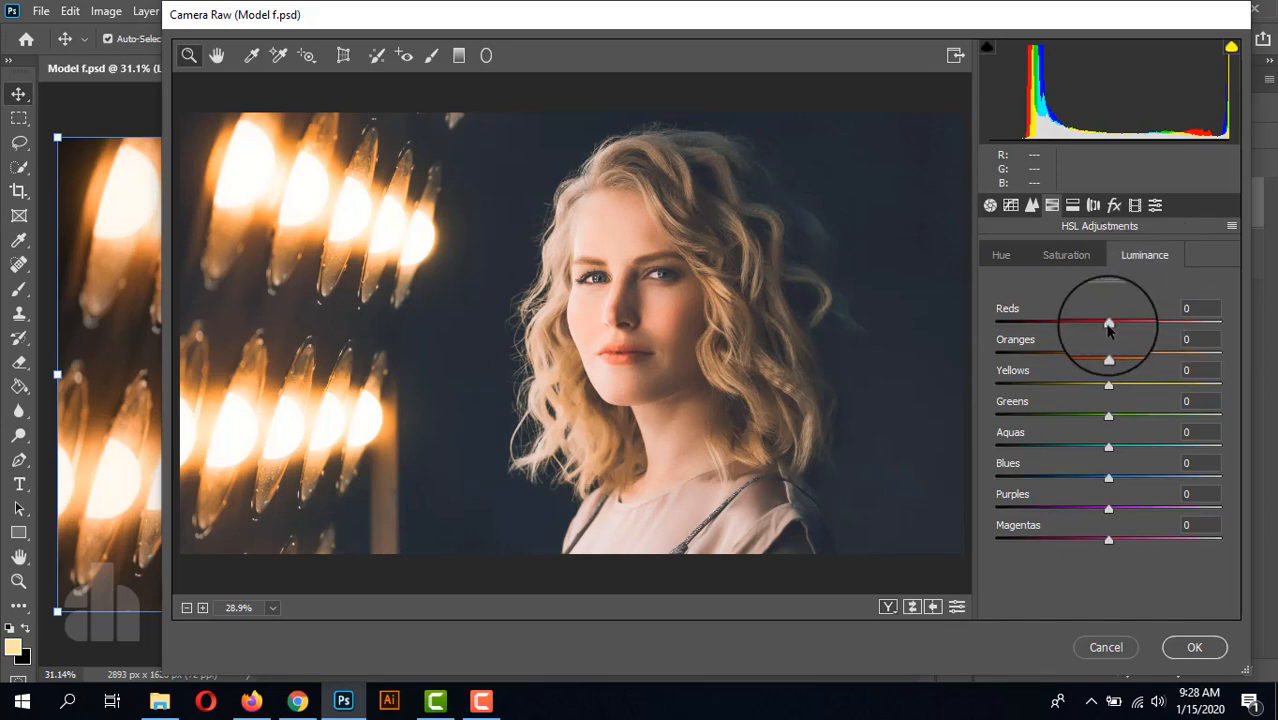
{"action": "left_click_drag", "start_coordinate": [1108, 328], "coordinate": [1073, 330]}
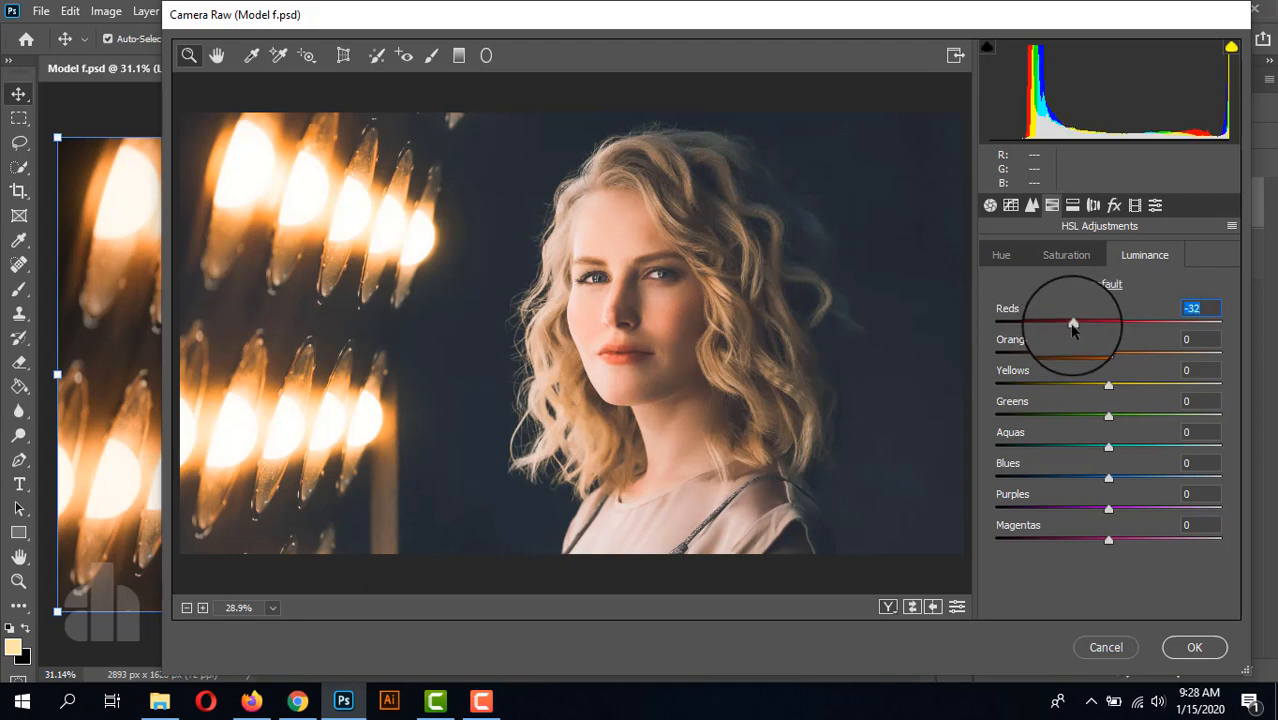
Step: In the HSL adjustments, set the Oranges to saturation +18 and luminance -7
{"action": "left_click", "coordinate": [1061, 254]}
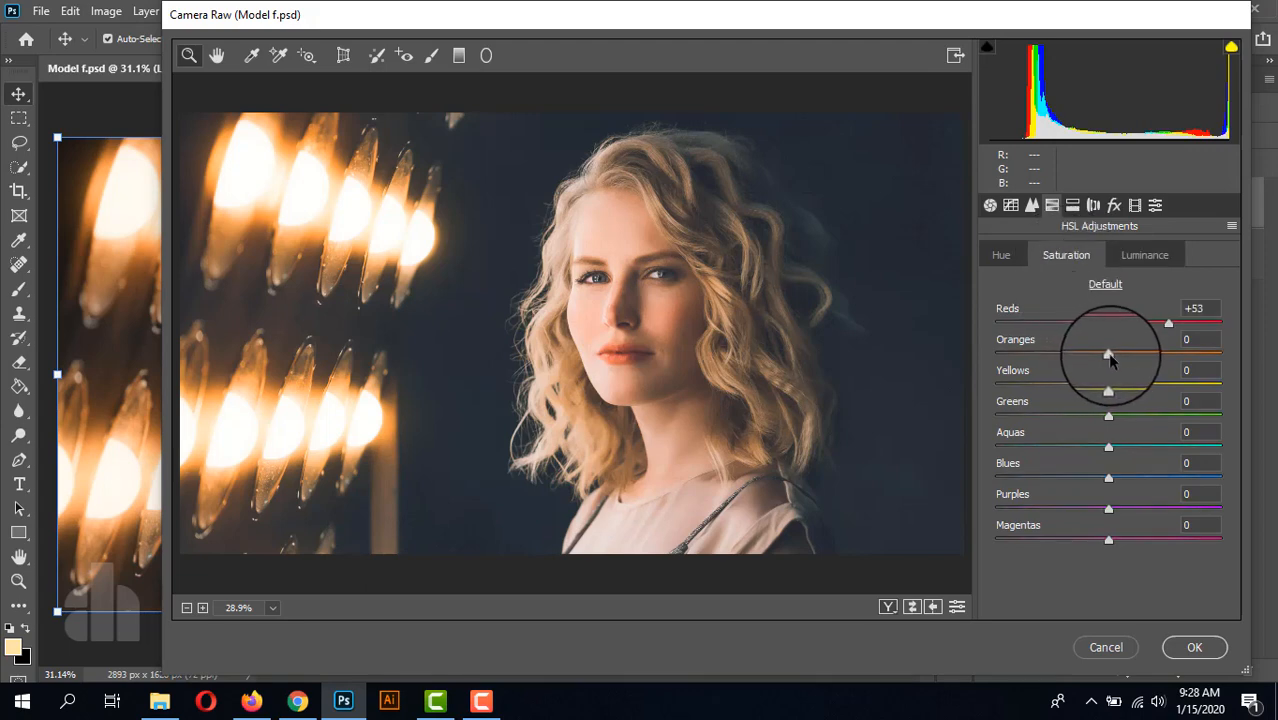
{"action": "mouse_move", "coordinate": [1110, 360]}
{"action": "left_mouse_down"}
{"action": "mouse_move", "coordinate": [1148, 358]}
{"action": "mouse_move", "coordinate": [1128, 359]}
{"action": "left_mouse_up"}
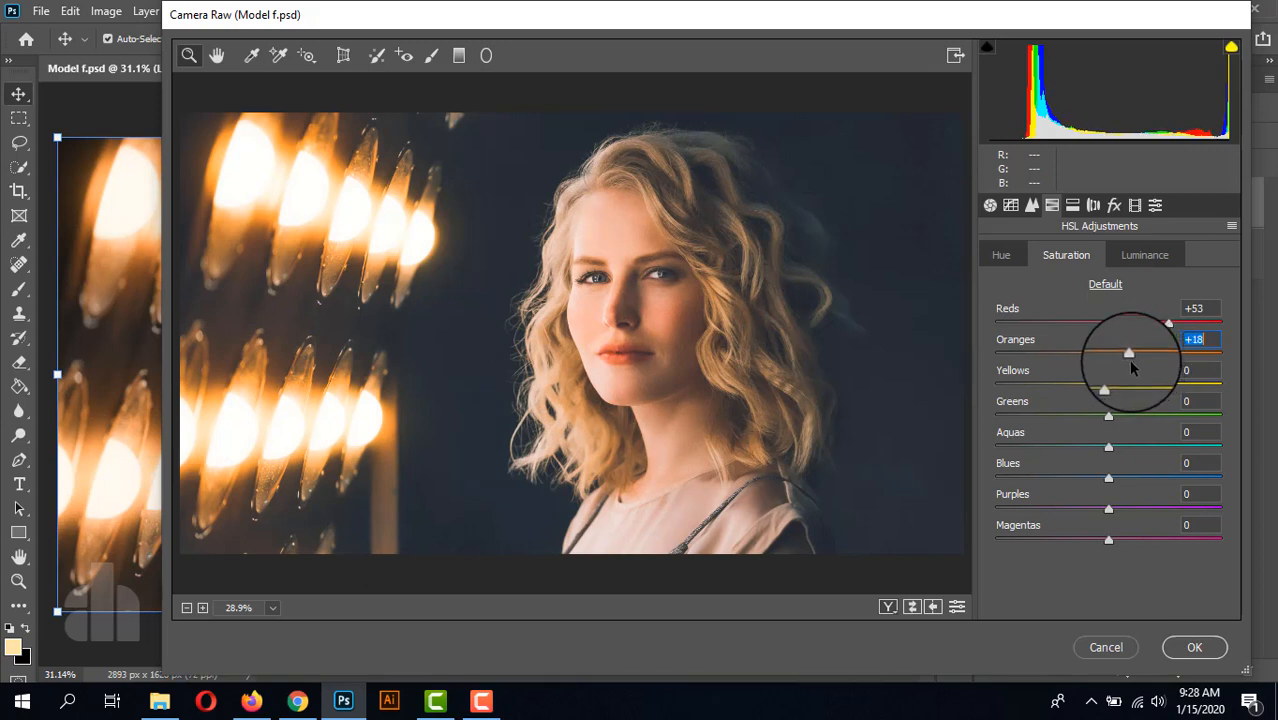
{"action": "left_click", "coordinate": [1140, 255]}
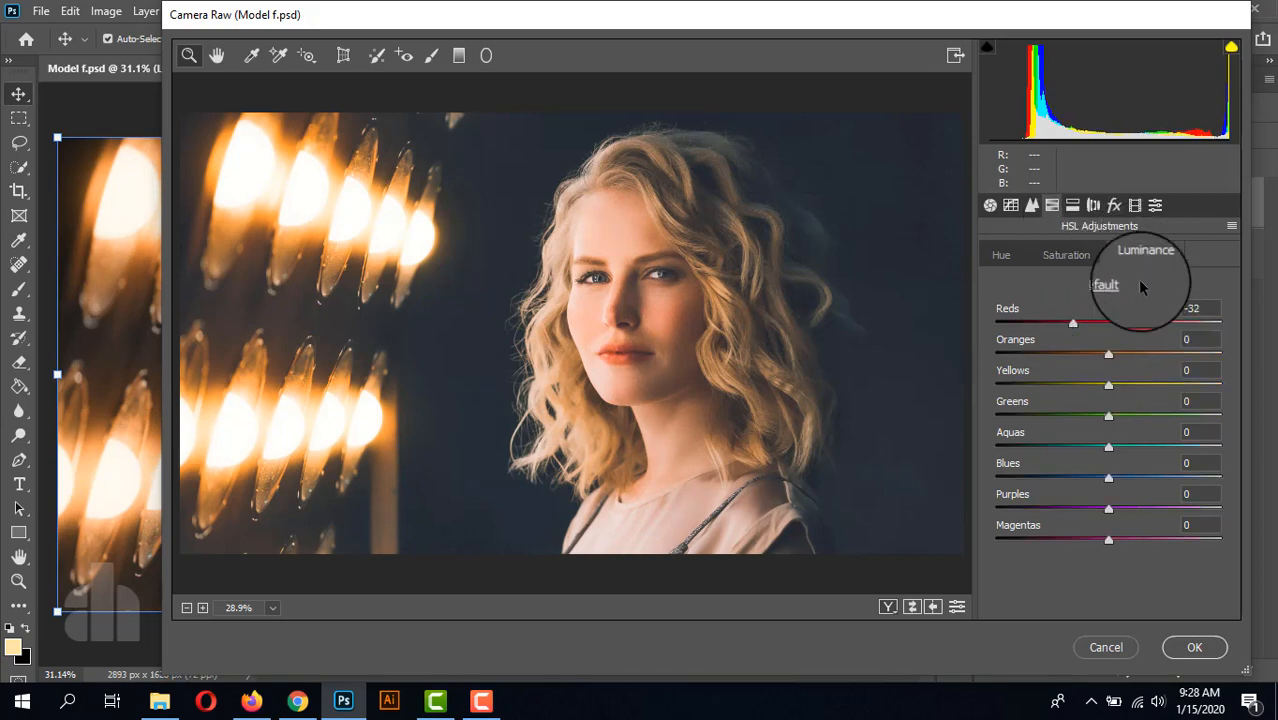
{"action": "mouse_move", "coordinate": [1108, 353]}
{"action": "left_mouse_down"}
{"action": "mouse_move", "coordinate": [1086, 367]}
{"action": "mouse_move", "coordinate": [1104, 358]}
{"action": "left_mouse_up"}
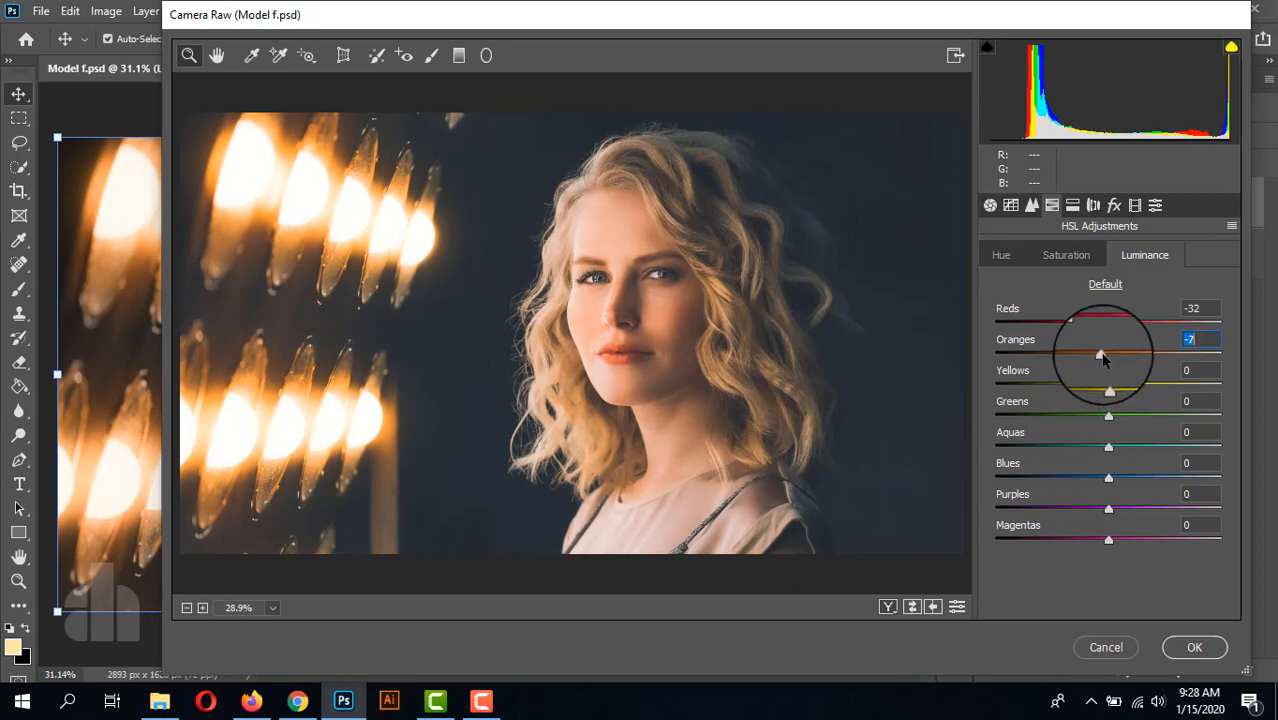
Step: Split-tone the photo with highlights at hue 35, saturation 11, and shadows at hue 290, saturation 10
{"action": "left_click", "coordinate": [1072, 205]}
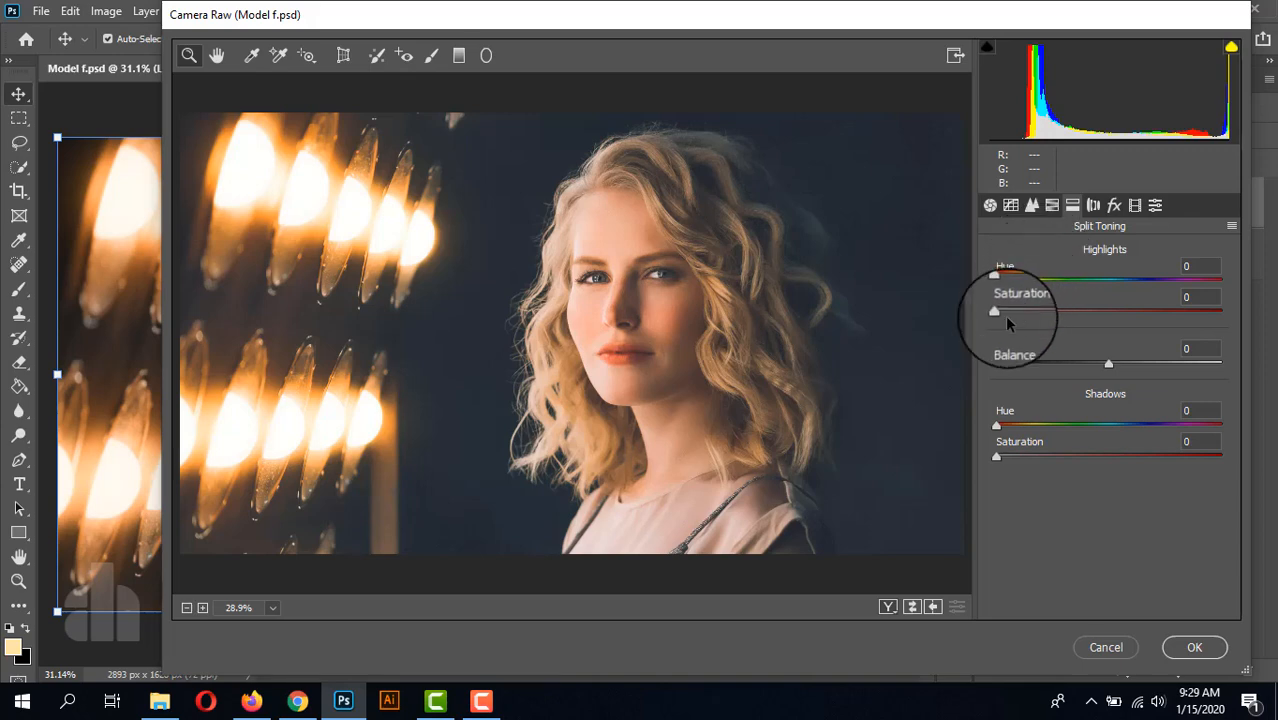
{"action": "left_click_drag", "start_coordinate": [997, 315], "coordinate": [1020, 290]}
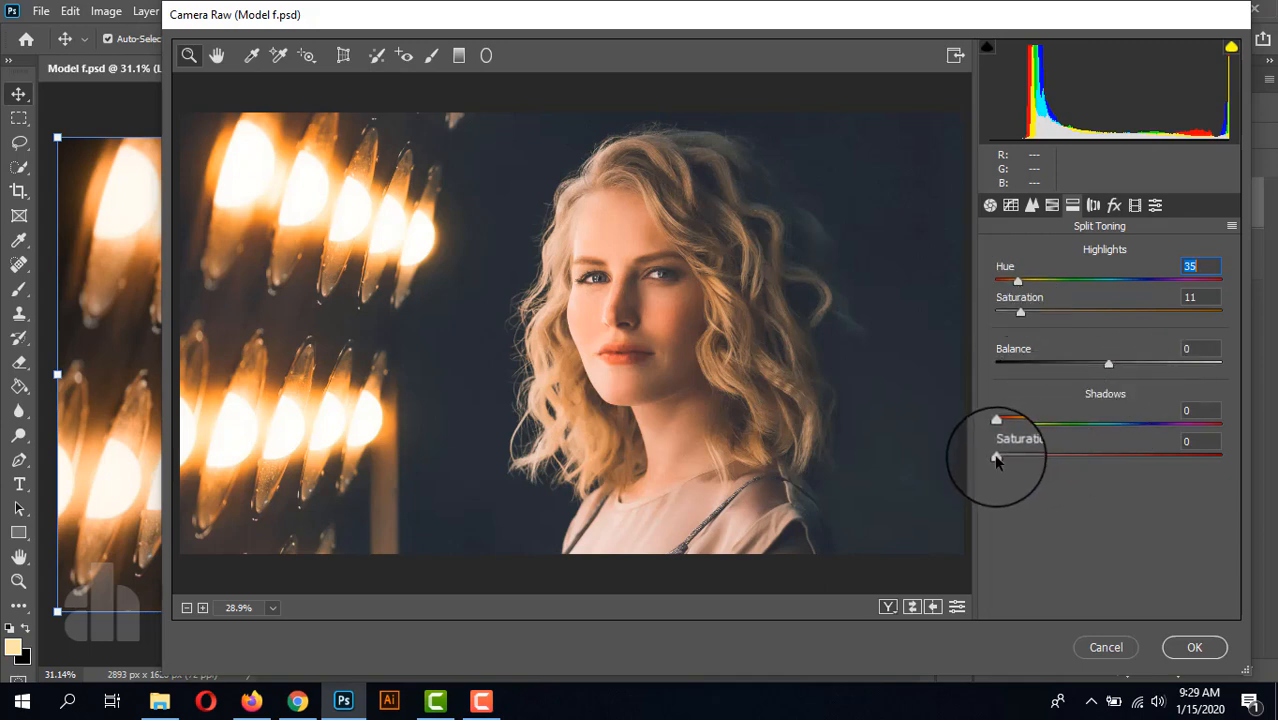
{"action": "left_click_drag", "start_coordinate": [996, 459], "coordinate": [1178, 429]}
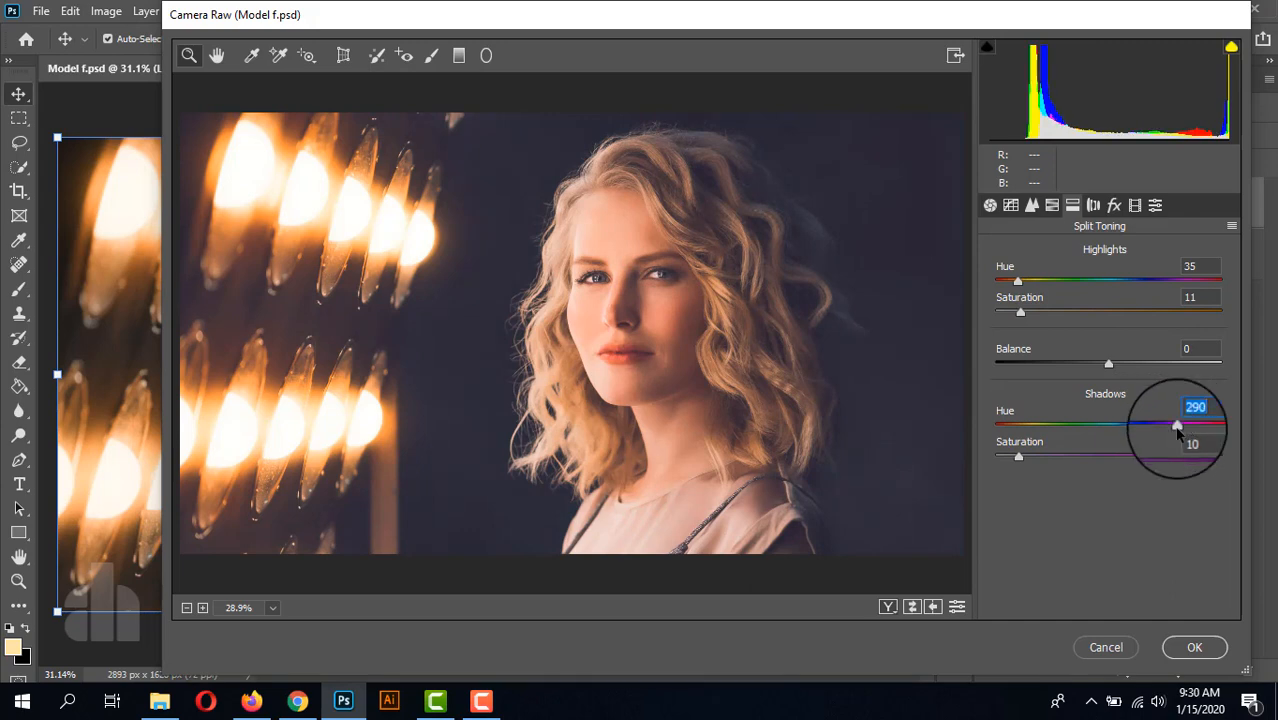
Step: Add a post-crop vignette to the photo with Amount -33 and Feather 100
{"action": "left_click", "coordinate": [1092, 205]}
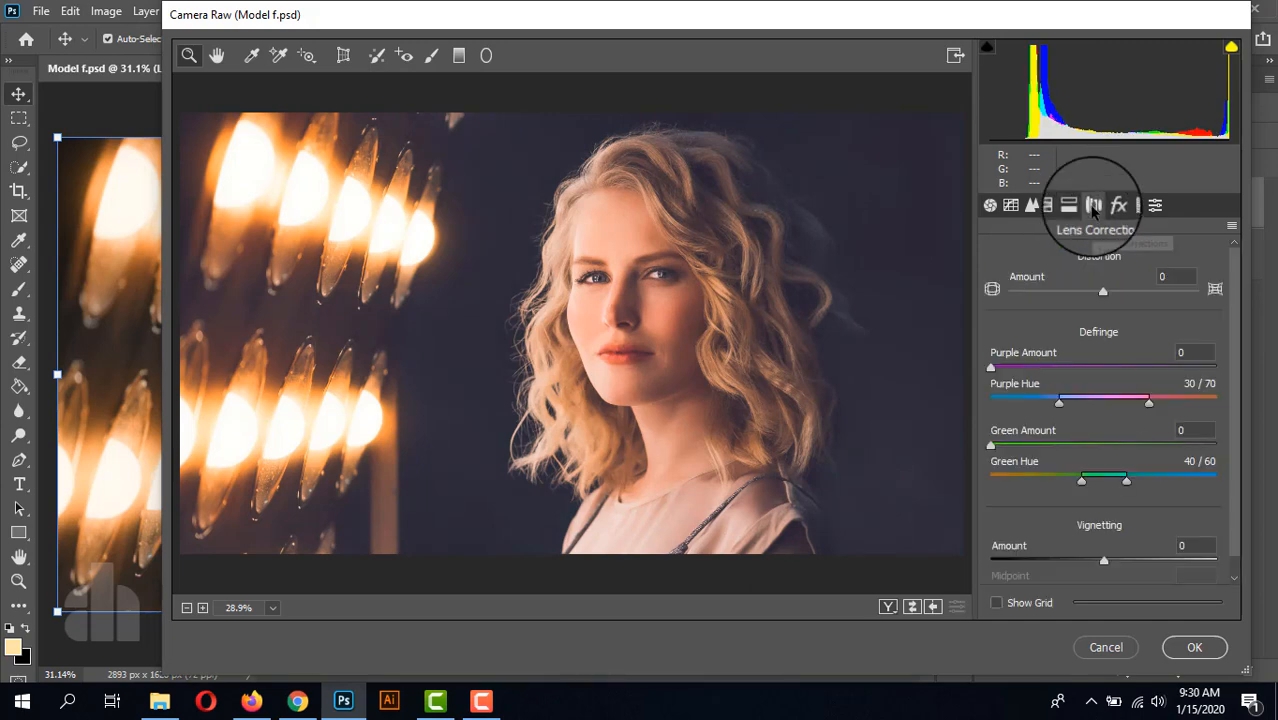
{"action": "left_click", "coordinate": [1112, 206]}
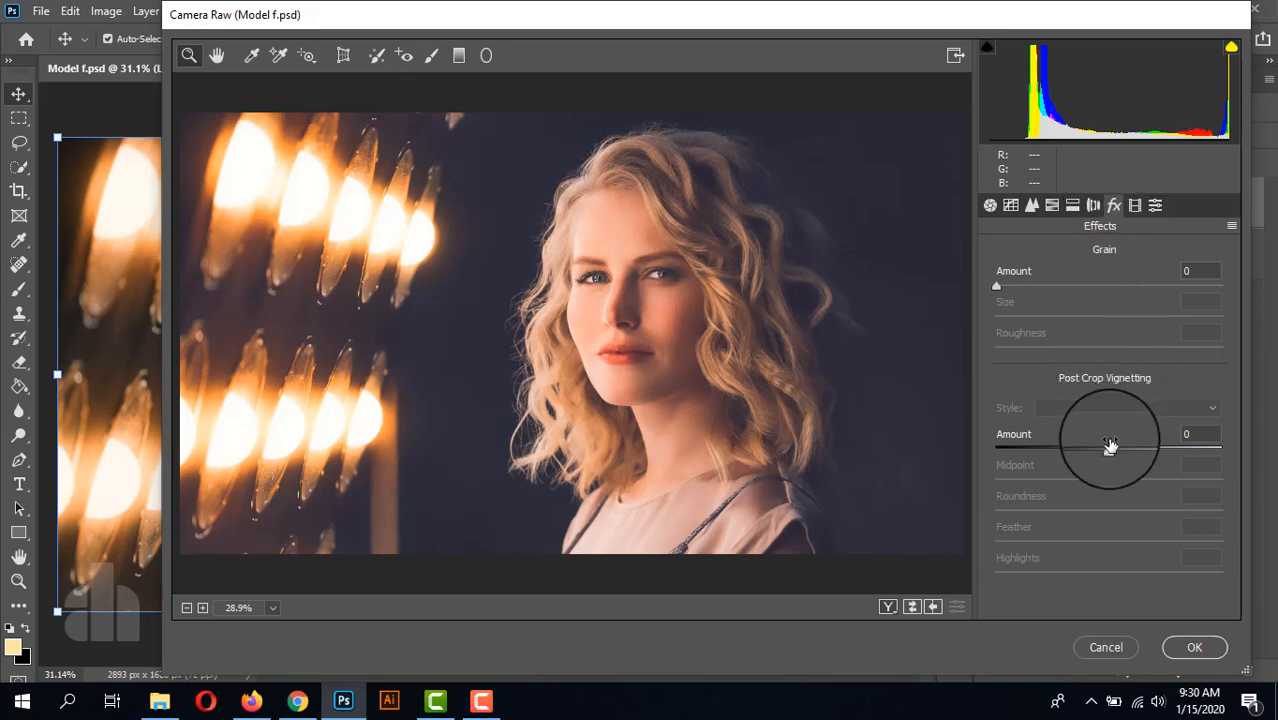
{"action": "left_click_drag", "start_coordinate": [1108, 446], "coordinate": [1066, 458]}
{"action": "left_click_drag", "start_coordinate": [1108, 541], "coordinate": [1248, 544]}
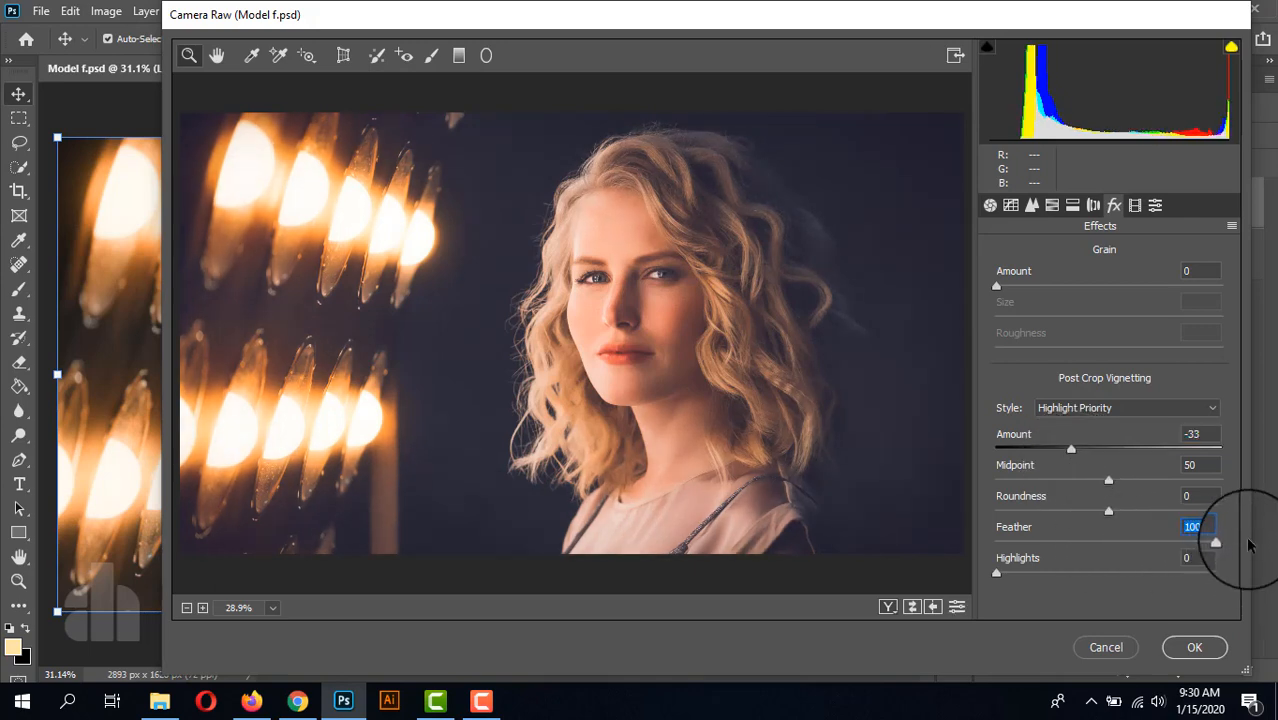
Step: In the Calibration adjustments, set the Red Primary to hue +8 and saturation -25
{"action": "left_click", "coordinate": [1135, 206]}
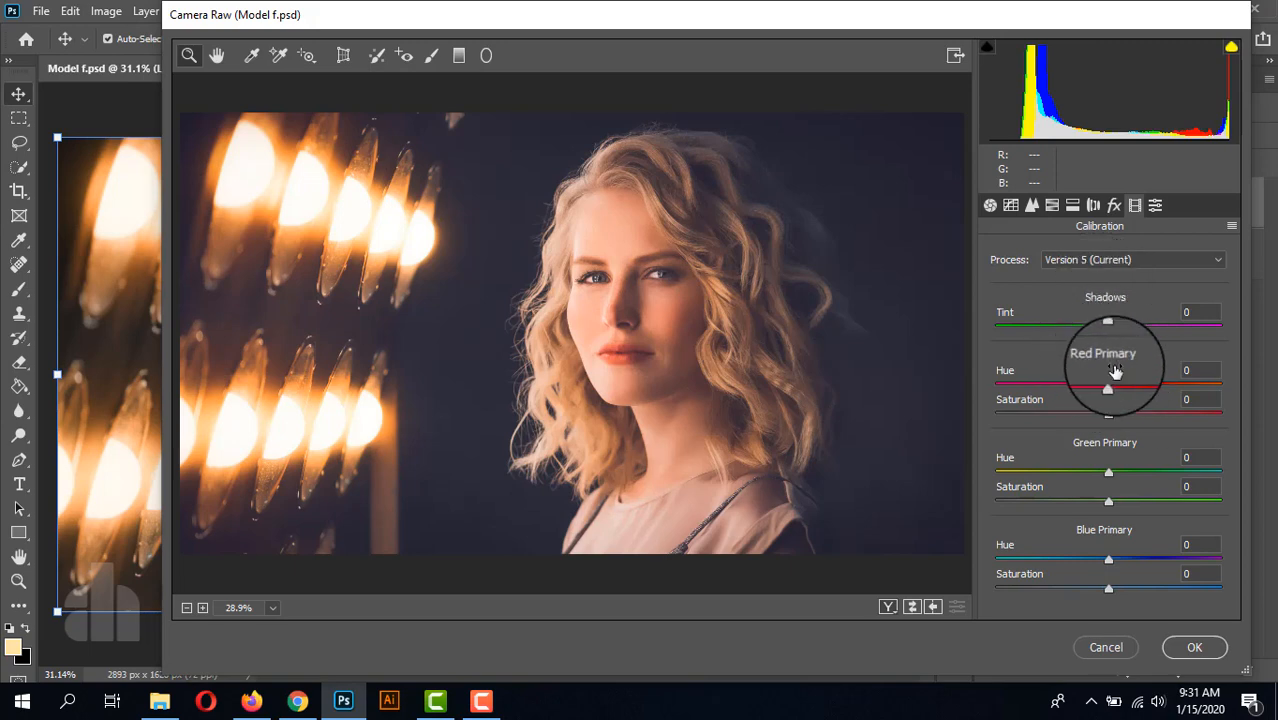
{"action": "left_click_drag", "start_coordinate": [1109, 388], "coordinate": [1080, 415]}
{"action": "left_click", "coordinate": [1108, 416]}
{"action": "left_click_drag", "start_coordinate": [1125, 386], "coordinate": [1116, 388]}
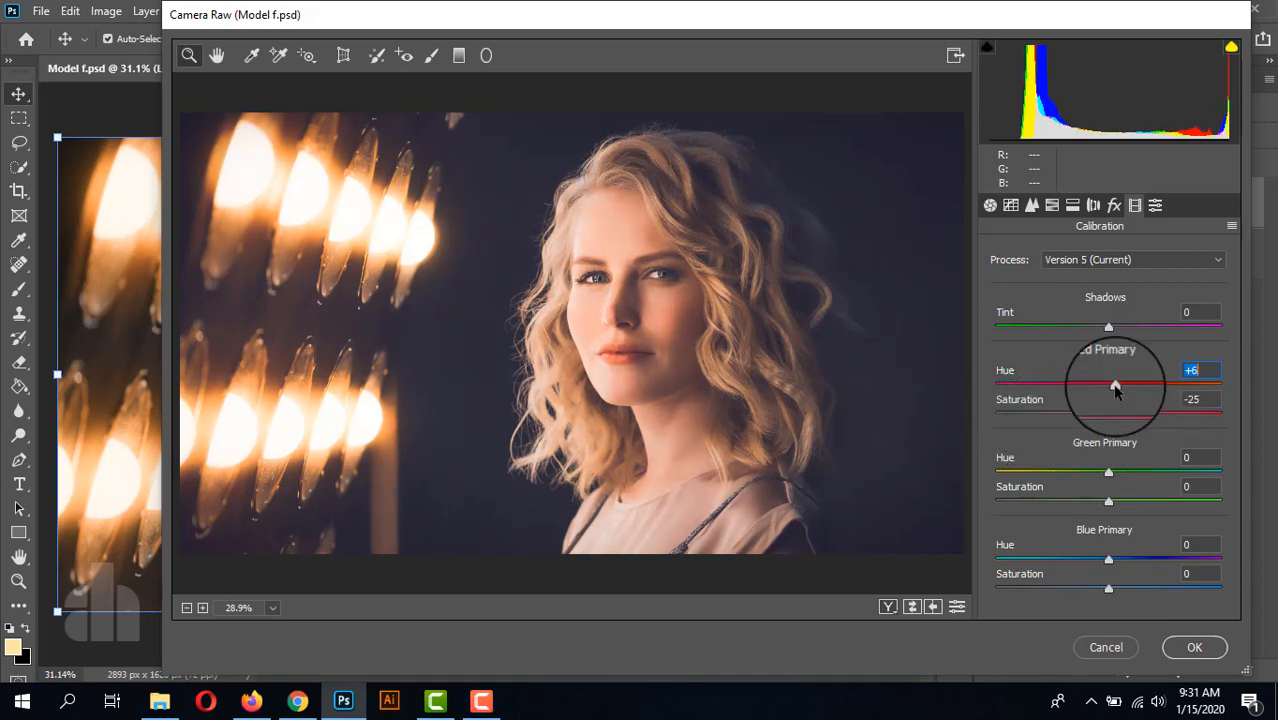
{"action": "key", "text": "Up"}
{"action": "key", "text": "Up"}
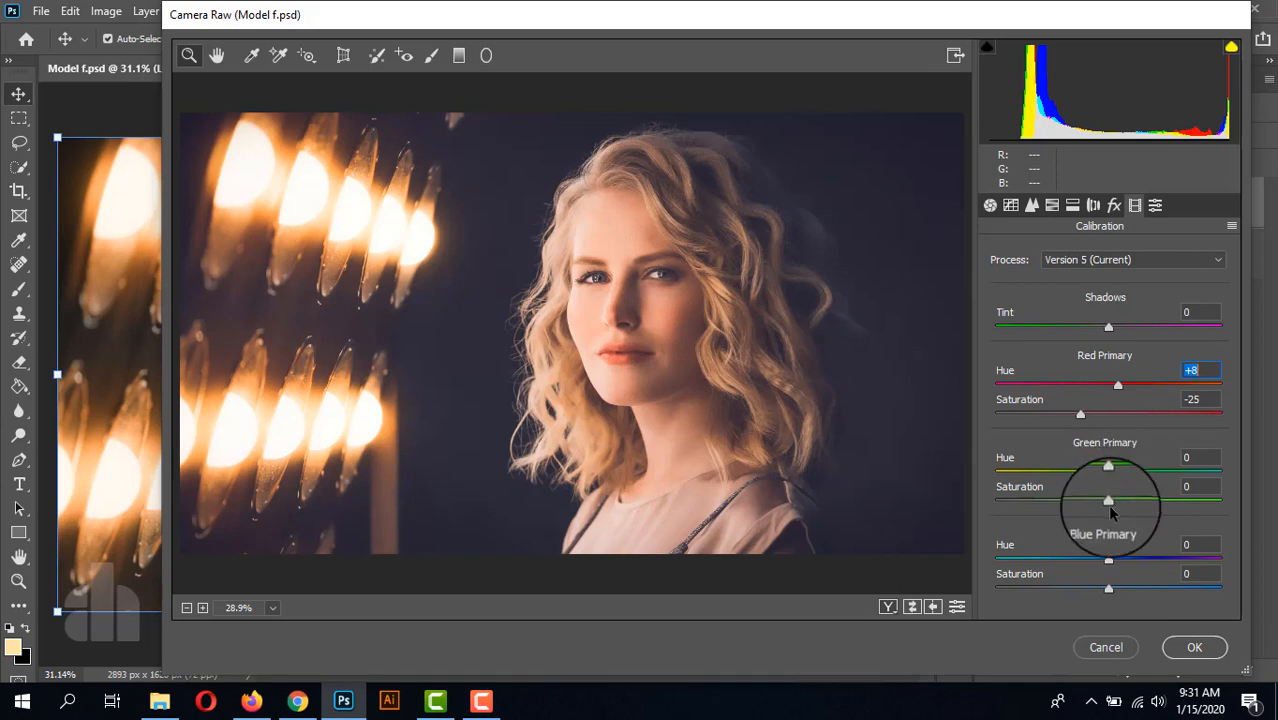
Step: Set the Green Primary saturation to +53 and the Blue Primary to hue +4, saturation -5, and apply the Camera Raw filter
{"action": "left_click_drag", "start_coordinate": [1108, 503], "coordinate": [1169, 507]}
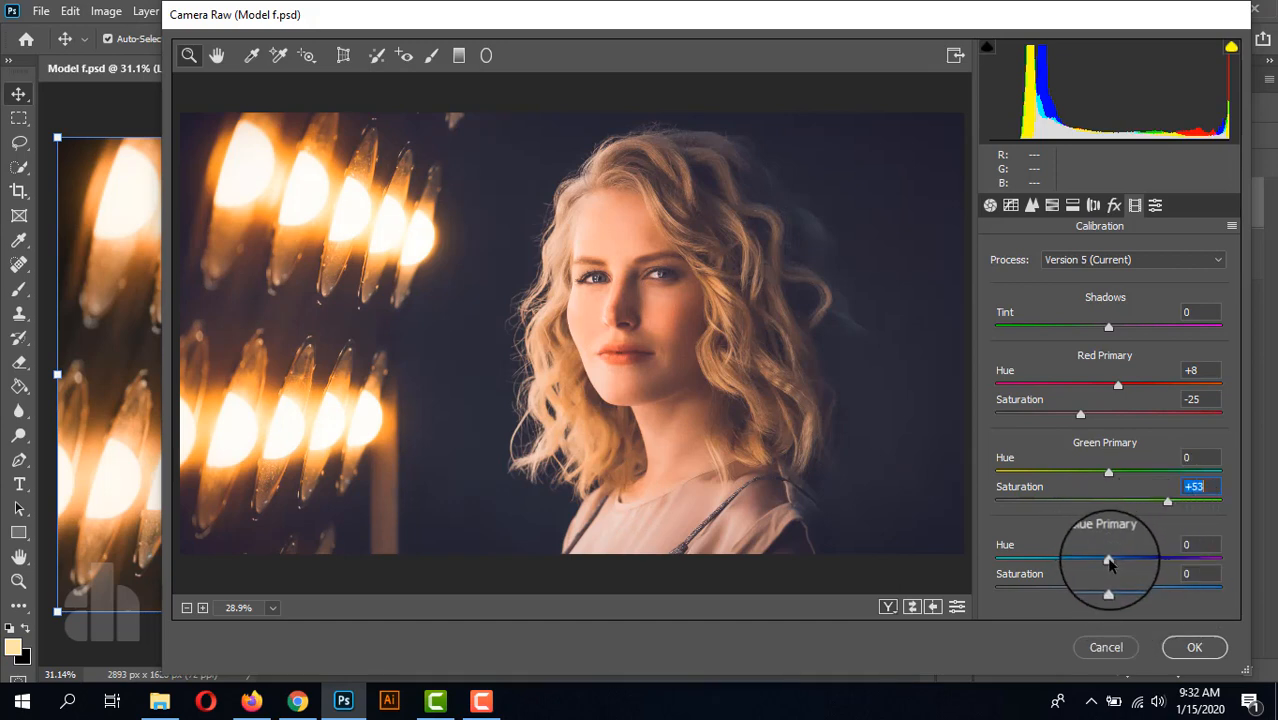
{"action": "mouse_move", "coordinate": [1108, 558]}
{"action": "left_mouse_down"}
{"action": "mouse_move", "coordinate": [1150, 557]}
{"action": "mouse_move", "coordinate": [1098, 568]}
{"action": "left_mouse_up"}
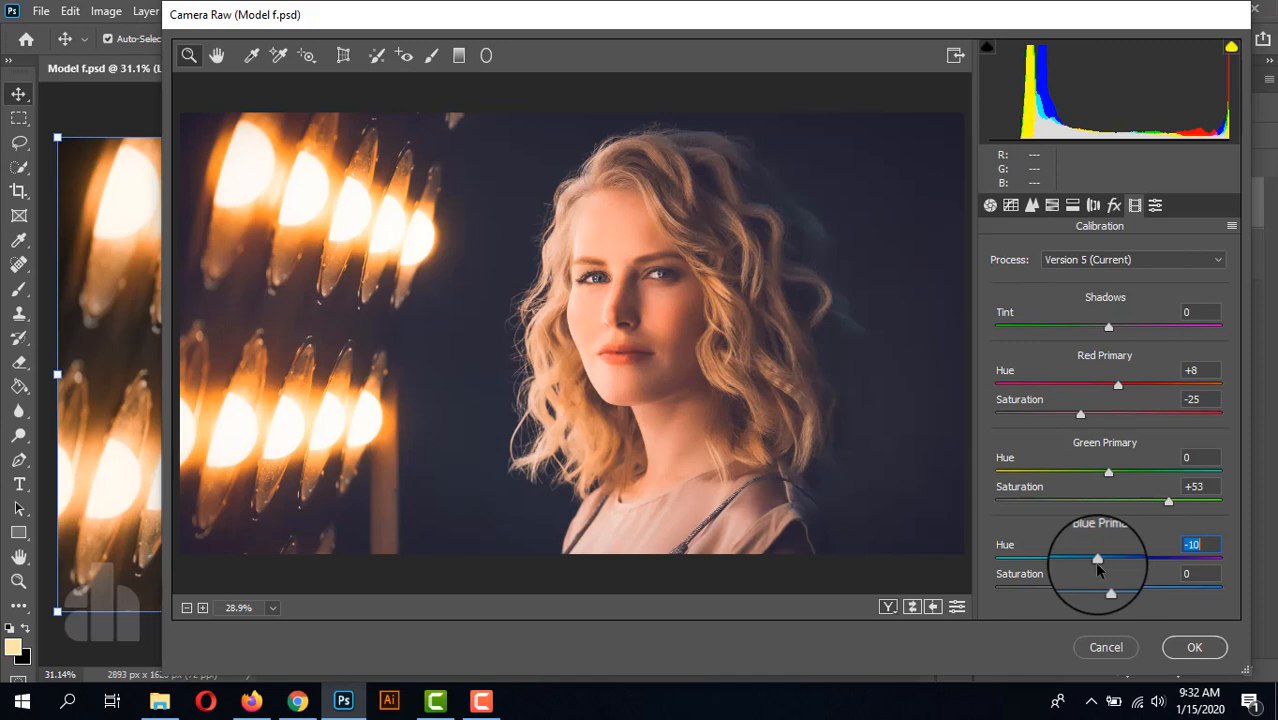
{"action": "mouse_move", "coordinate": [1098, 568]}
{"action": "left_mouse_down"}
{"action": "mouse_move", "coordinate": [1108, 592]}
{"action": "mouse_move", "coordinate": [1155, 590]}
{"action": "mouse_move", "coordinate": [1102, 592]}
{"action": "mouse_move", "coordinate": [1098, 558]}
{"action": "mouse_move", "coordinate": [1085, 558]}
{"action": "mouse_move", "coordinate": [1150, 562]}
{"action": "mouse_move", "coordinate": [1098, 564]}
{"action": "mouse_move", "coordinate": [1127, 568]}
{"action": "mouse_move", "coordinate": [1113, 570]}
{"action": "left_mouse_up"}
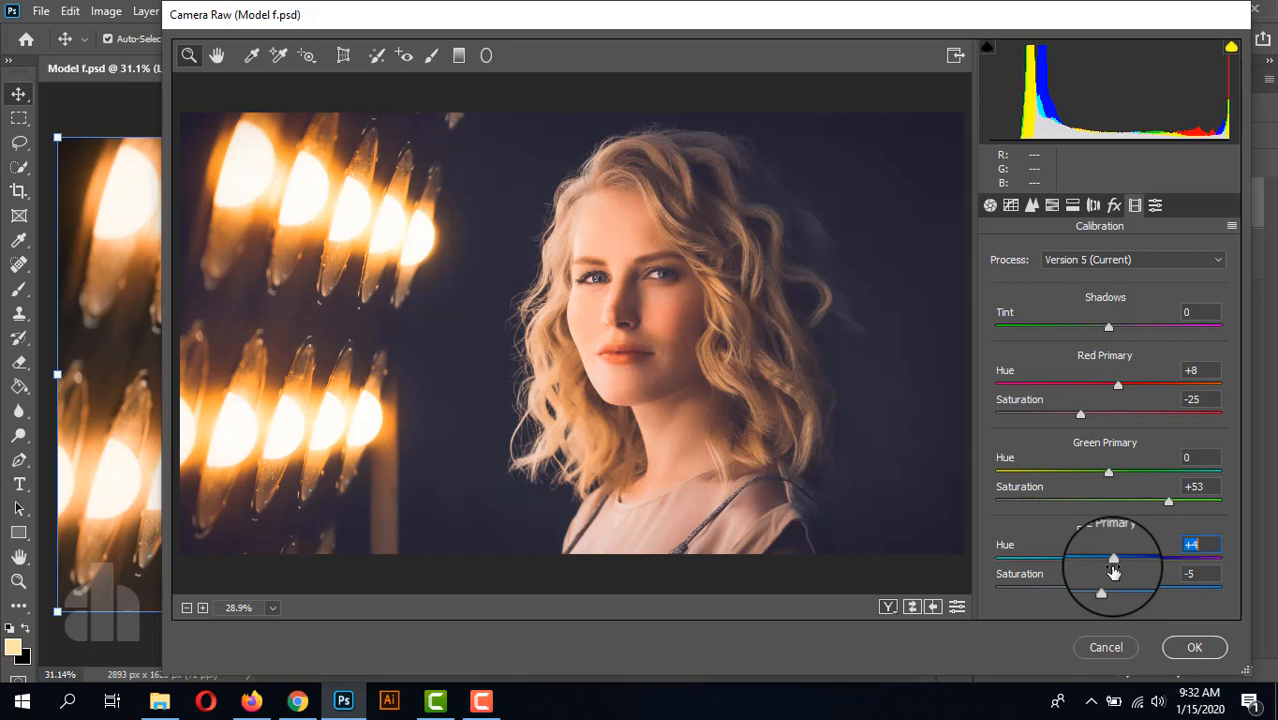
{"action": "left_click", "coordinate": [1195, 648]}
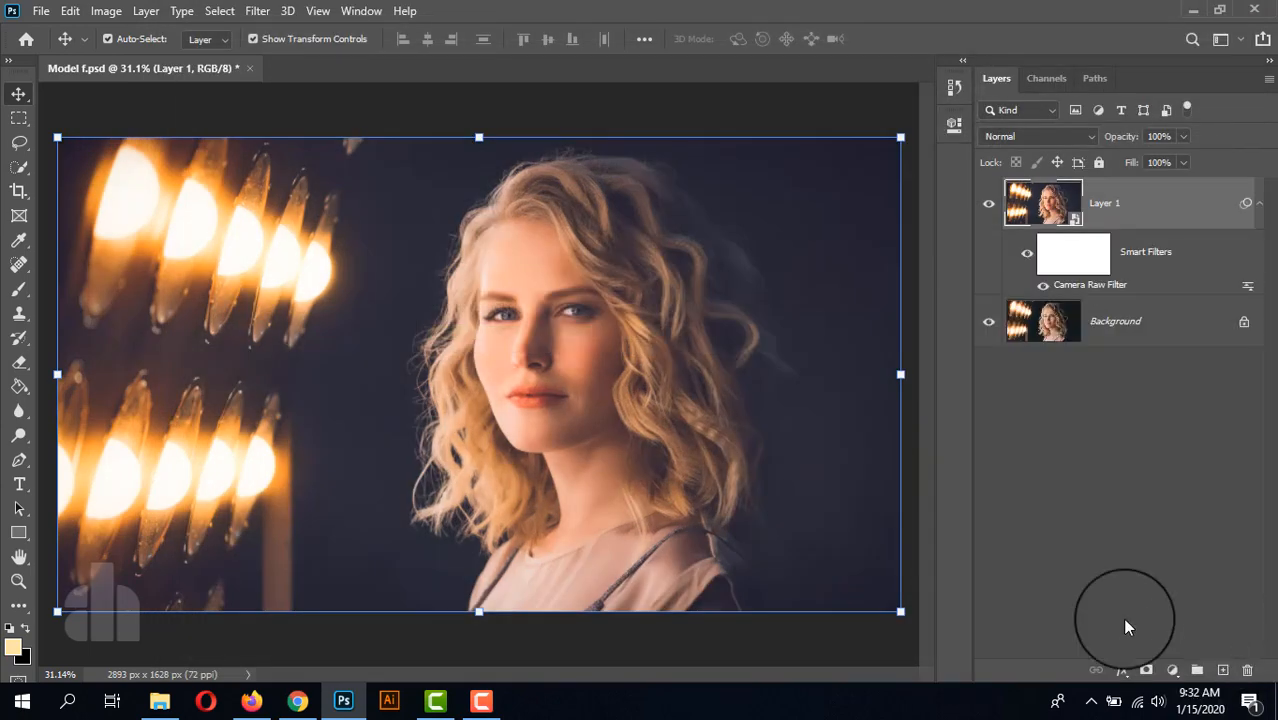
Step: Compare Layer 1 hidden and shown, and review its Camera Raw Filter settings without changing them
{"action": "left_click", "coordinate": [989, 204]}
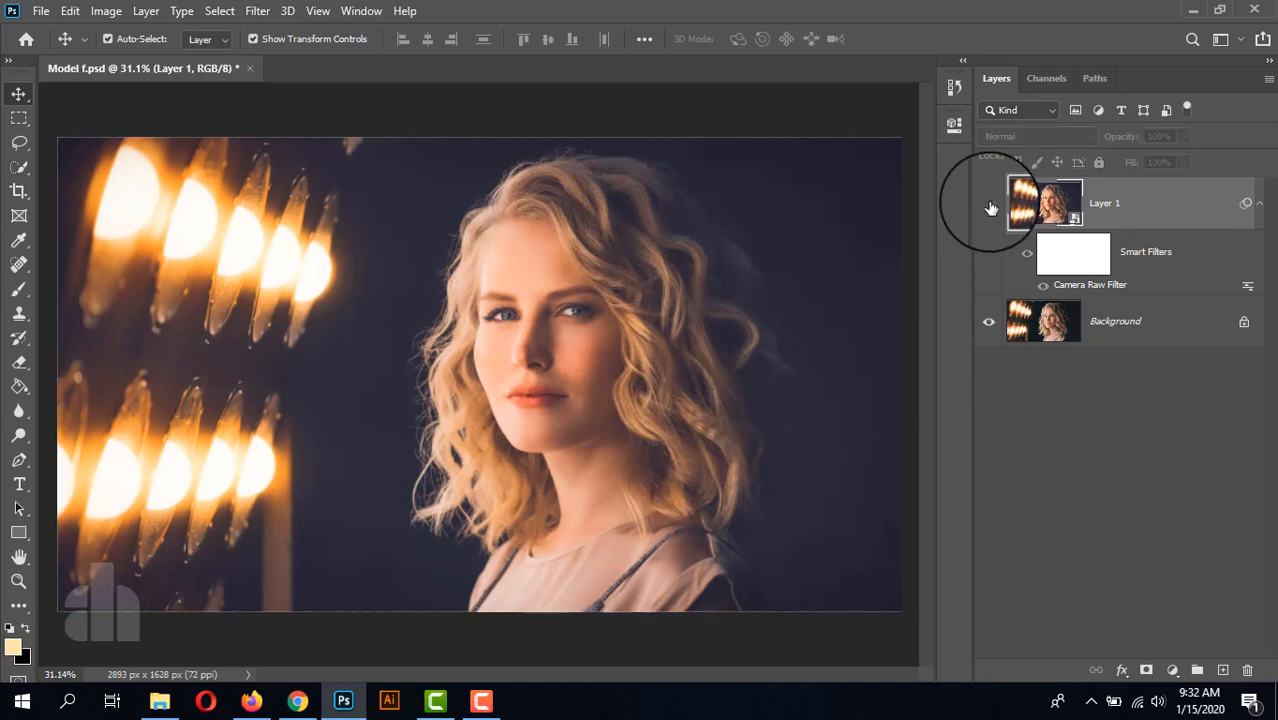
{"action": "left_click", "coordinate": [989, 204]}
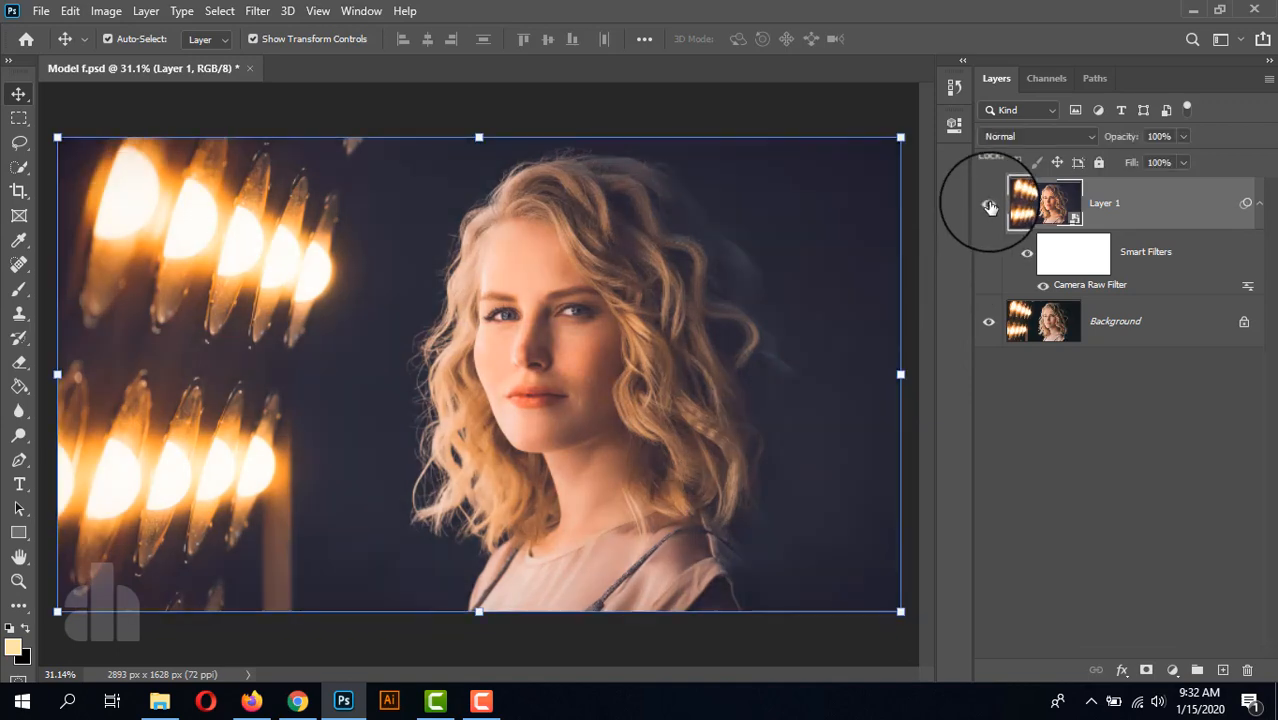
{"action": "double_click", "coordinate": [1107, 284]}
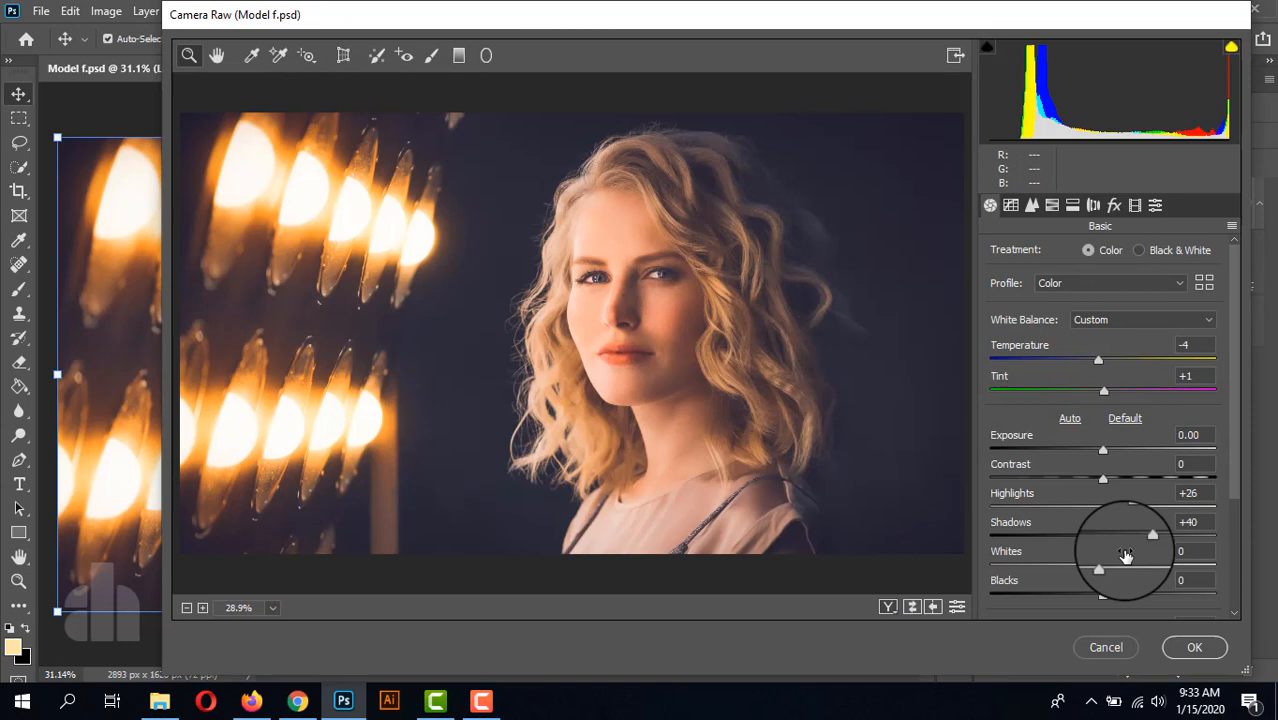
{"action": "left_click", "coordinate": [1108, 649]}
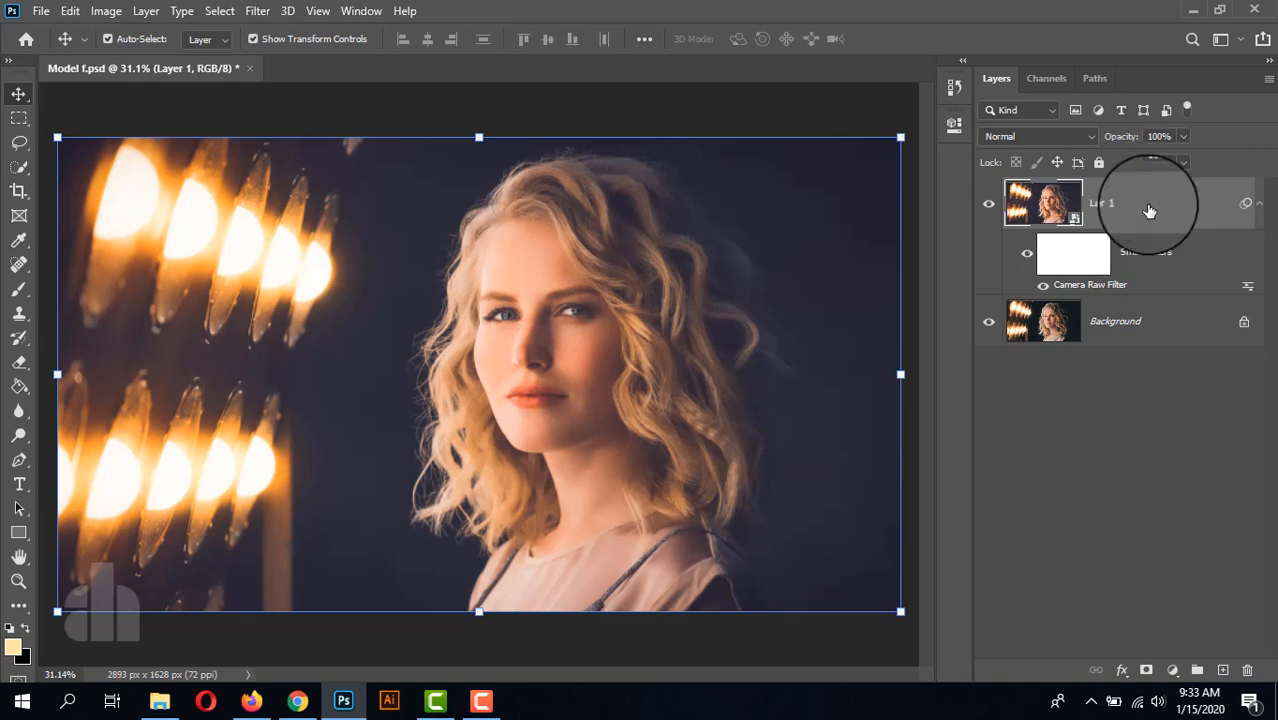
Step: Stamp all visible layers into a new layer above Layer 1 and convert it to a smart object
{"action": "key", "text": "ctrl+alt+shift+e"}
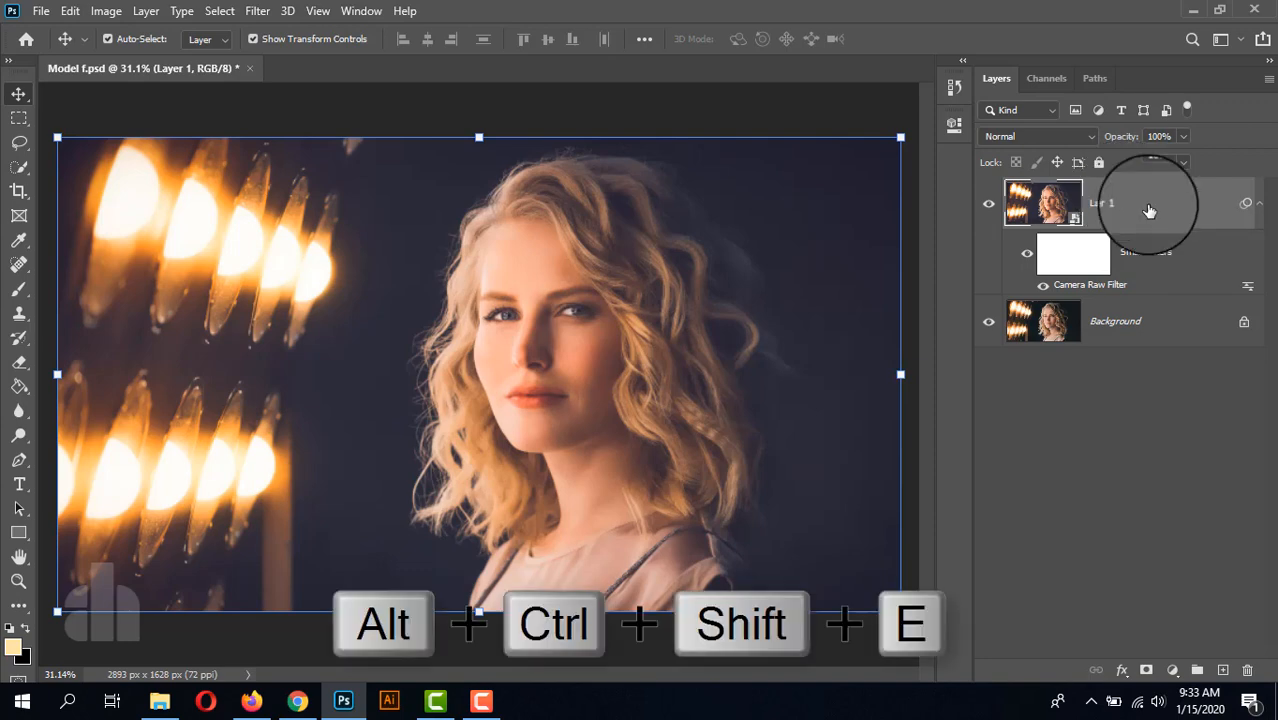
{"action": "key", "text": "ctrl+alt+shift+e"}
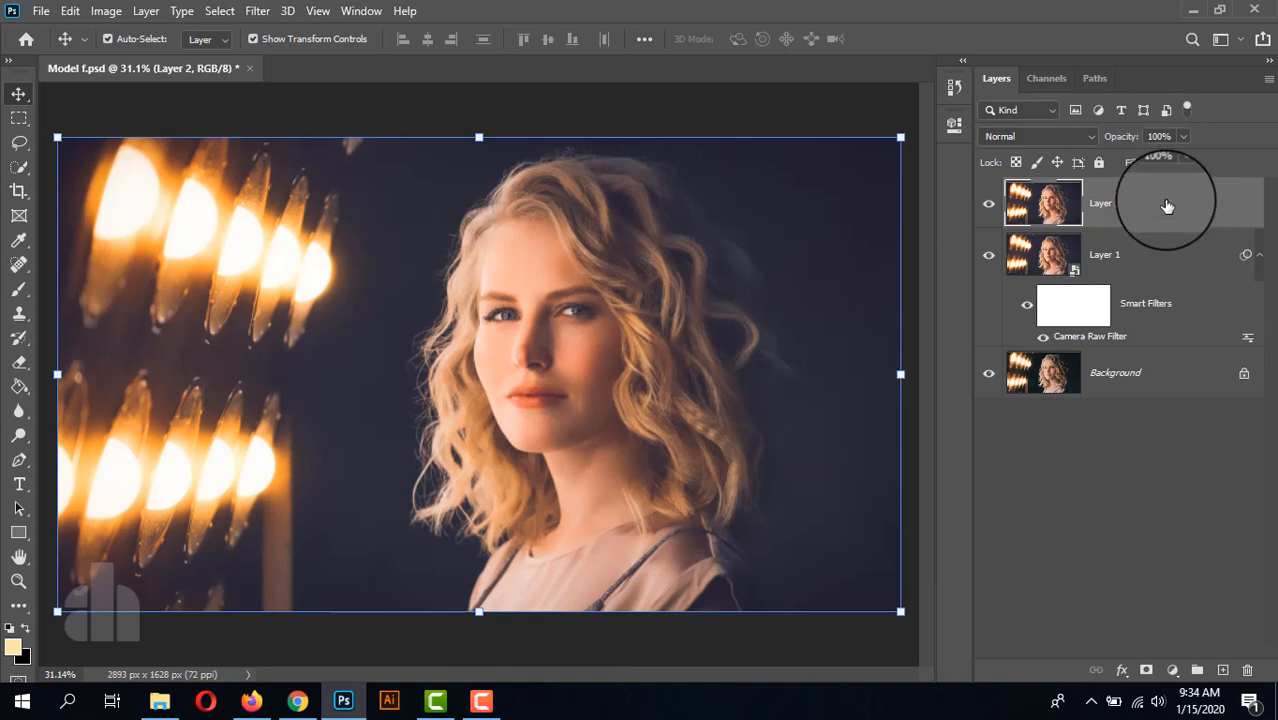
{"action": "right_click", "coordinate": [1155, 206]}
{"action": "left_click", "coordinate": [1062, 266]}
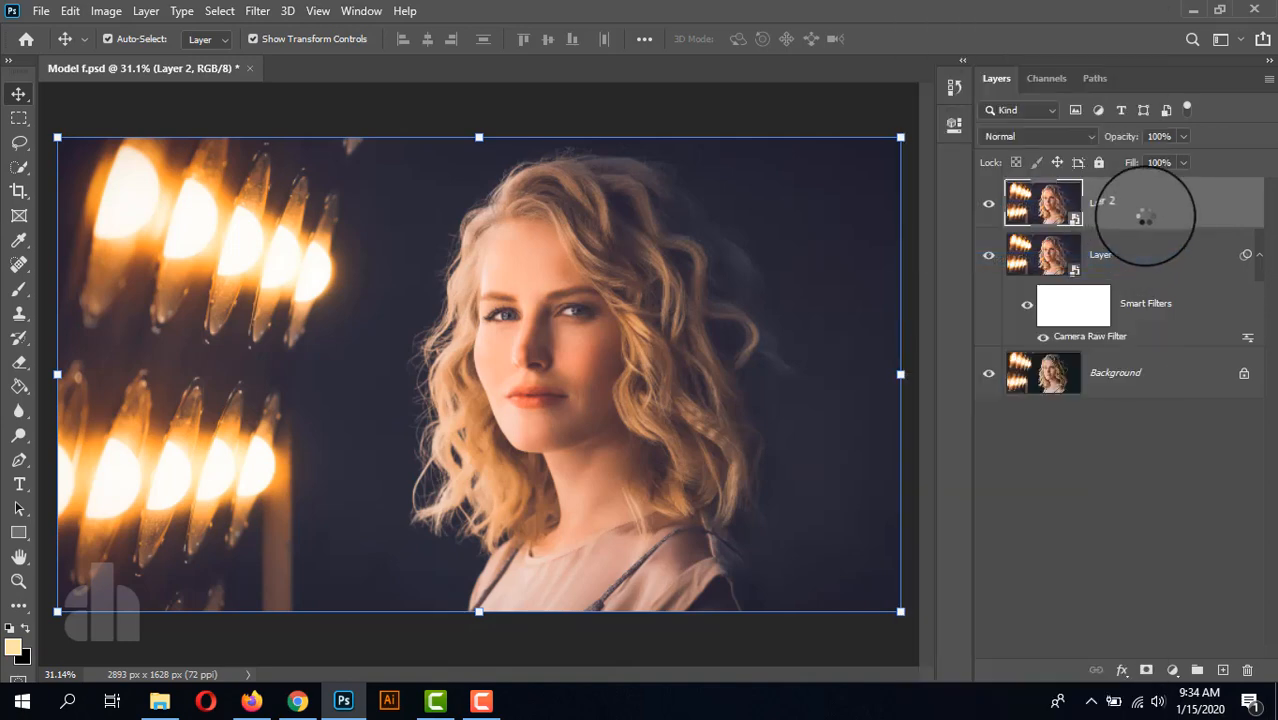
Step: Open the Nik Collection filter Color Efex Pro 4 on Layer 2 and choose its Cross Processing effect
{"action": "left_click", "coordinate": [256, 11]}
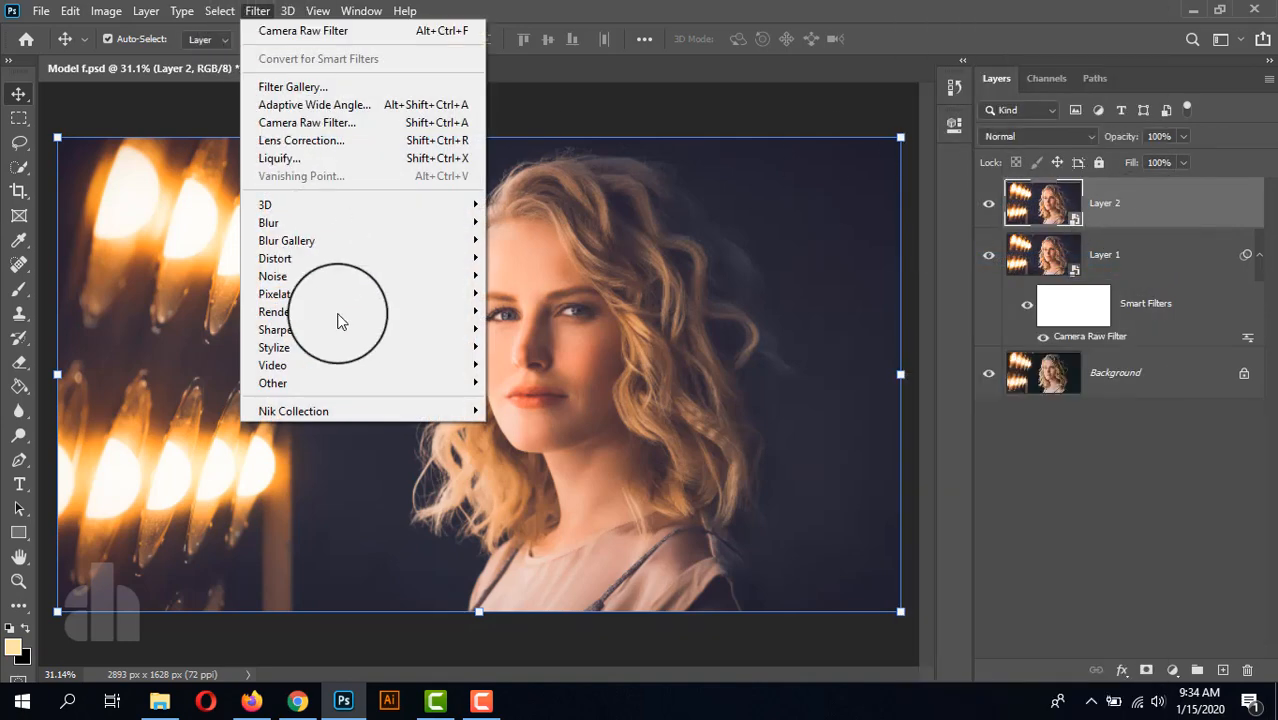
{"action": "mouse_move", "coordinate": [462, 410]}
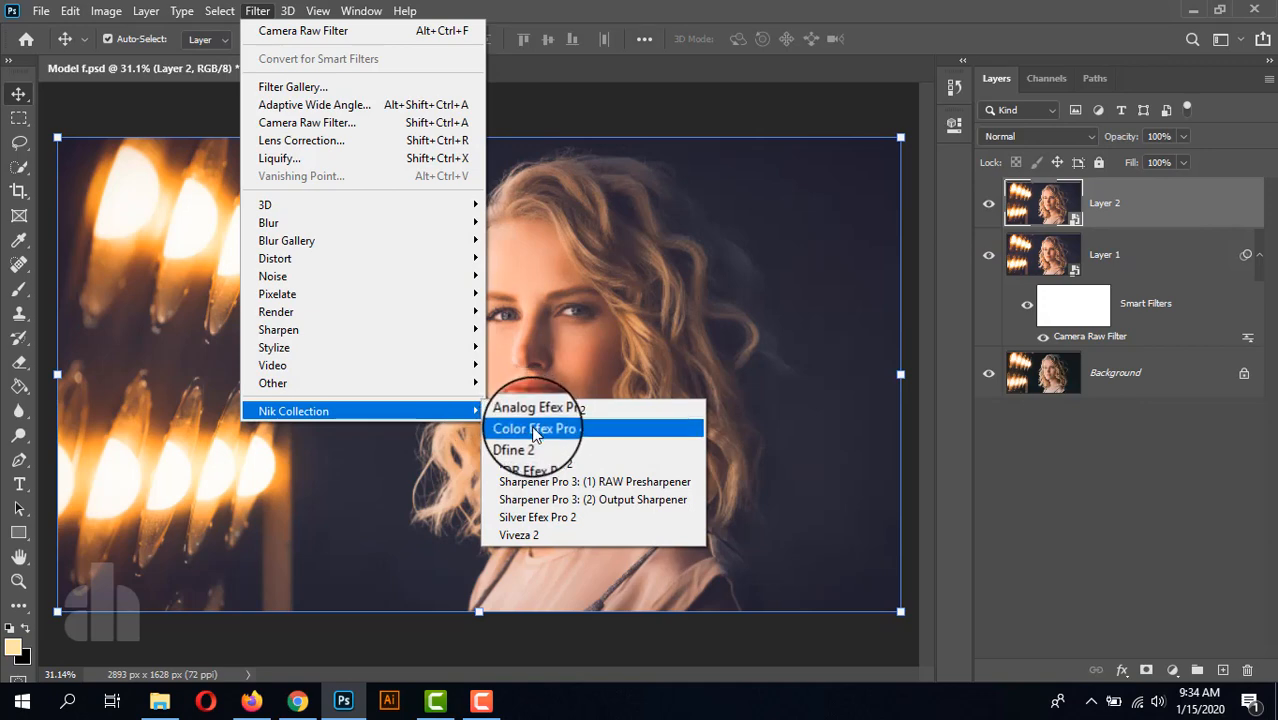
{"action": "left_click", "coordinate": [534, 429]}
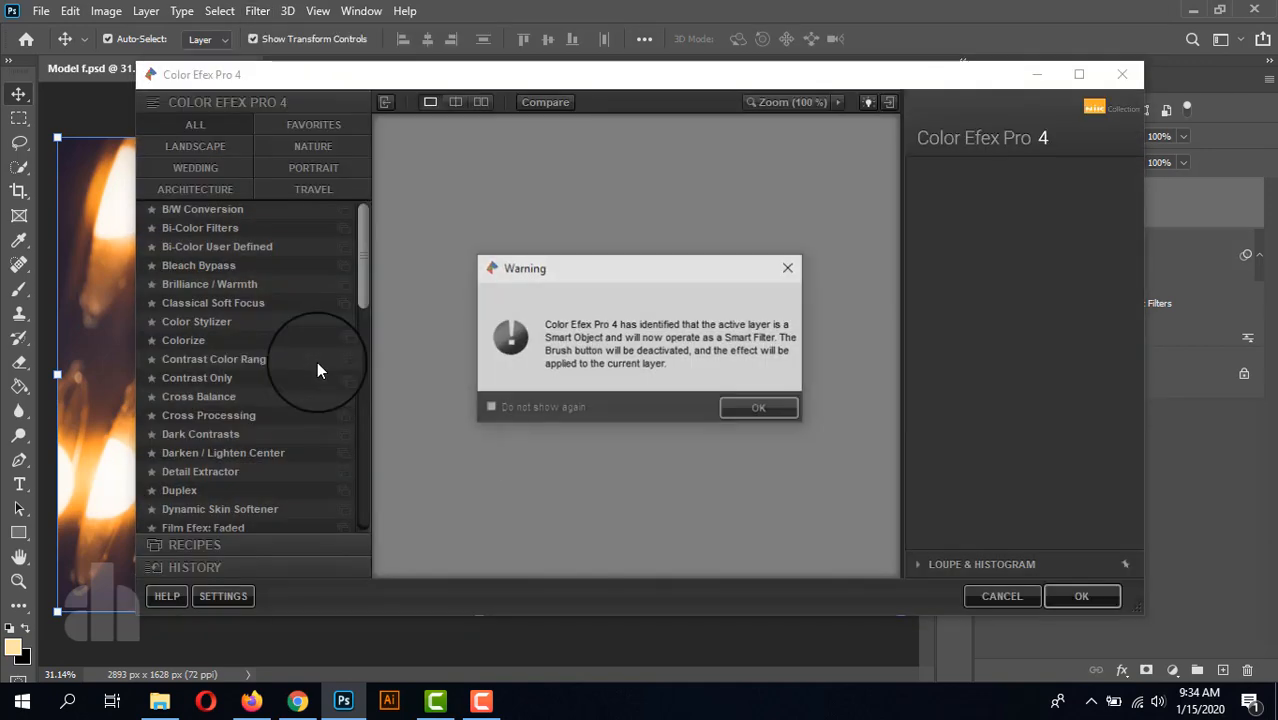
{"action": "left_click", "coordinate": [757, 411]}
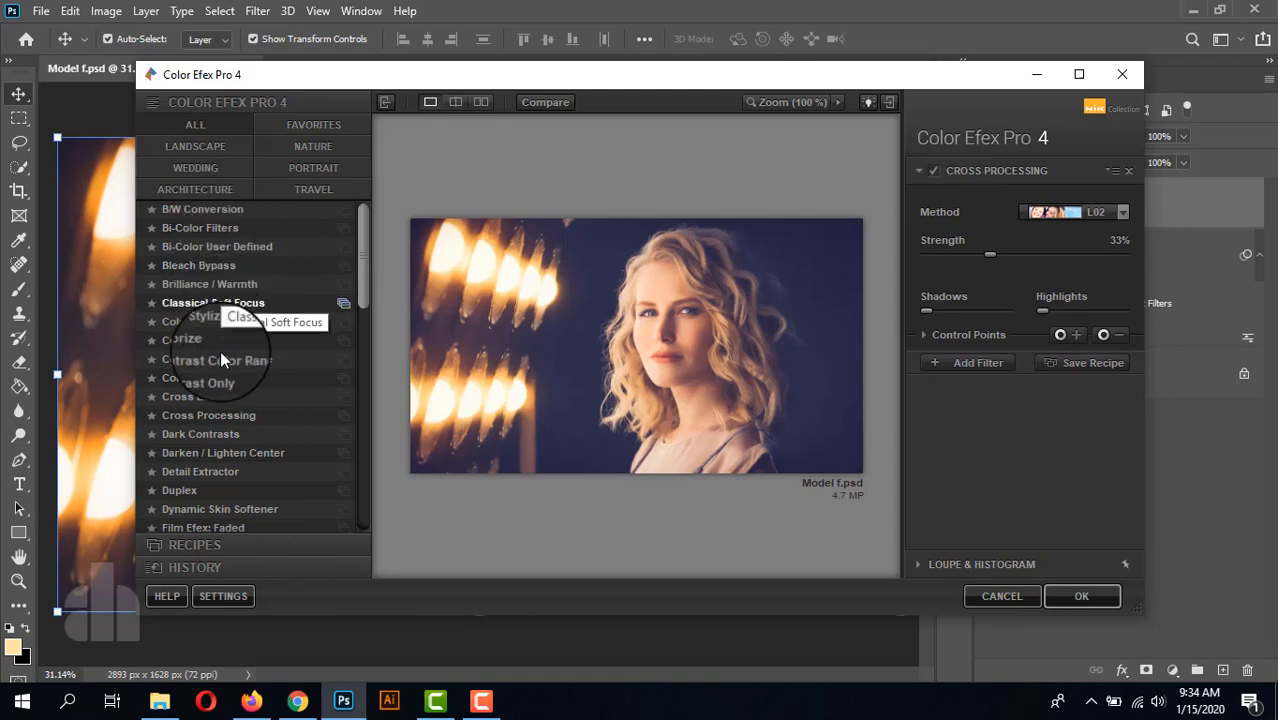
{"action": "left_click", "coordinate": [233, 419]}
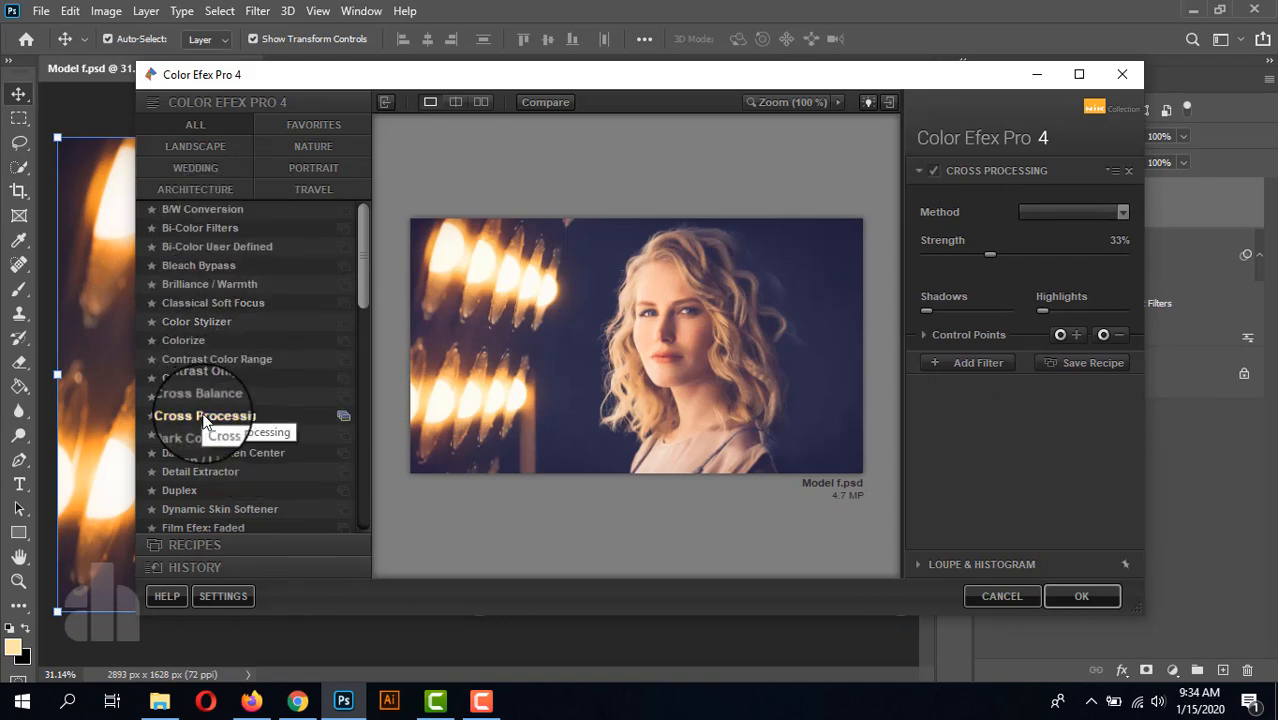
Step: Set the Cross Processing method to L02 with 25% strength and apply the filter to Layer 2
{"action": "left_click", "coordinate": [1050, 213]}
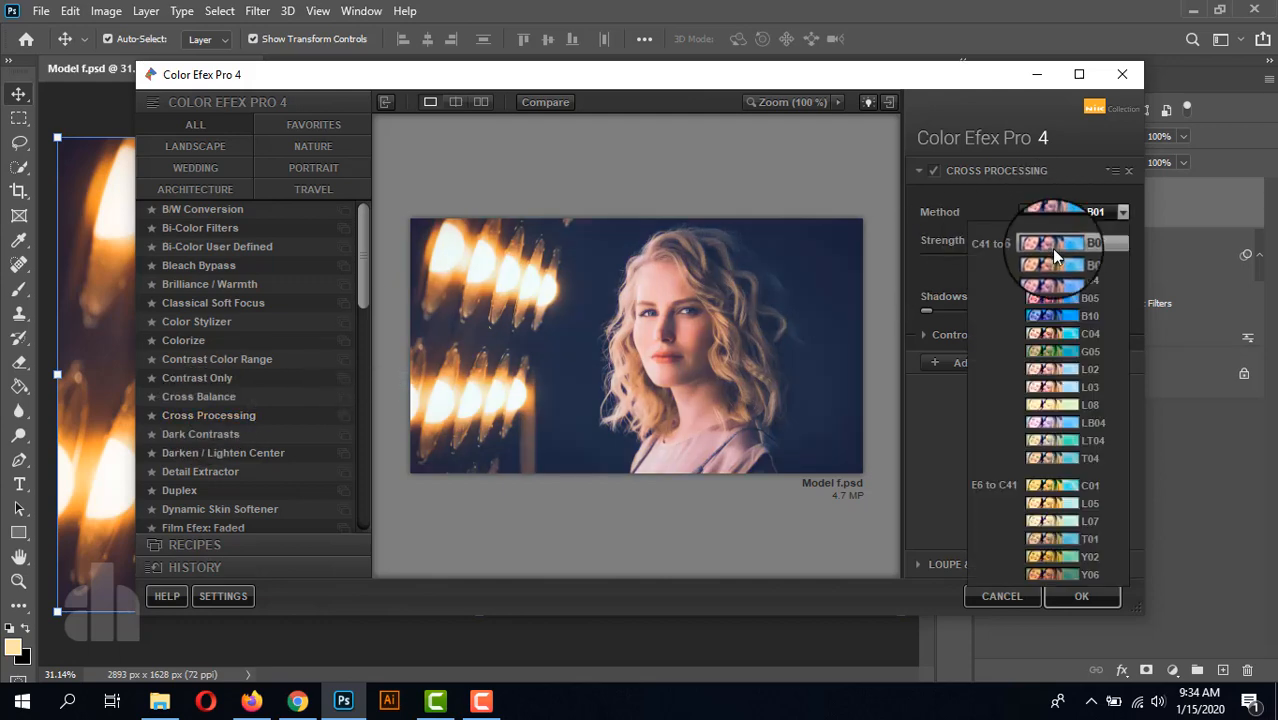
{"action": "left_click", "coordinate": [1068, 369]}
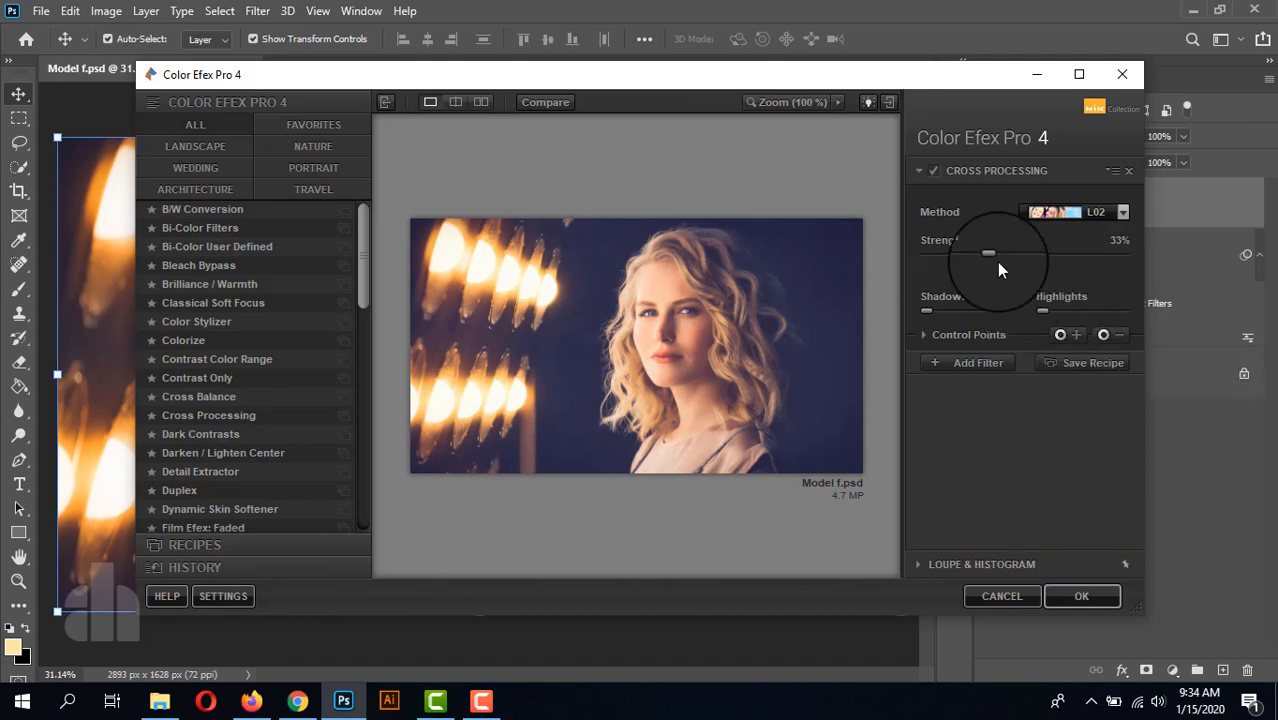
{"action": "left_click_drag", "start_coordinate": [992, 255], "coordinate": [980, 258]}
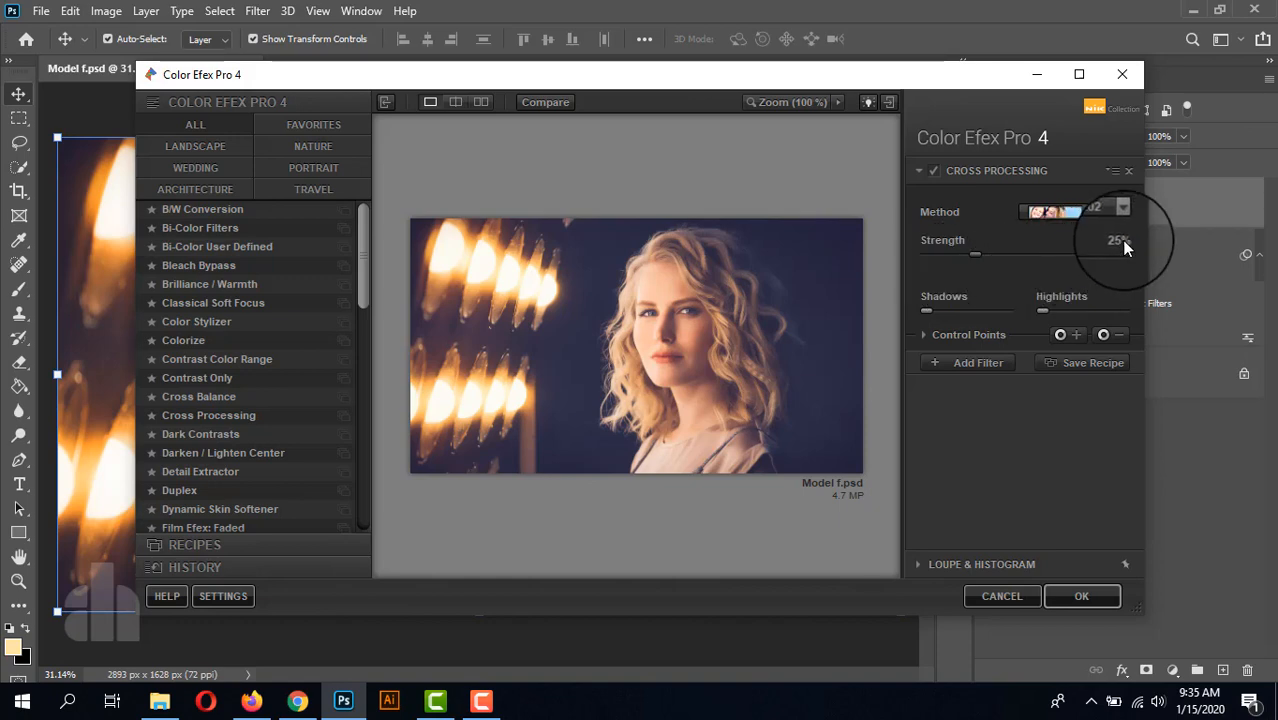
{"action": "left_click", "coordinate": [1065, 590]}
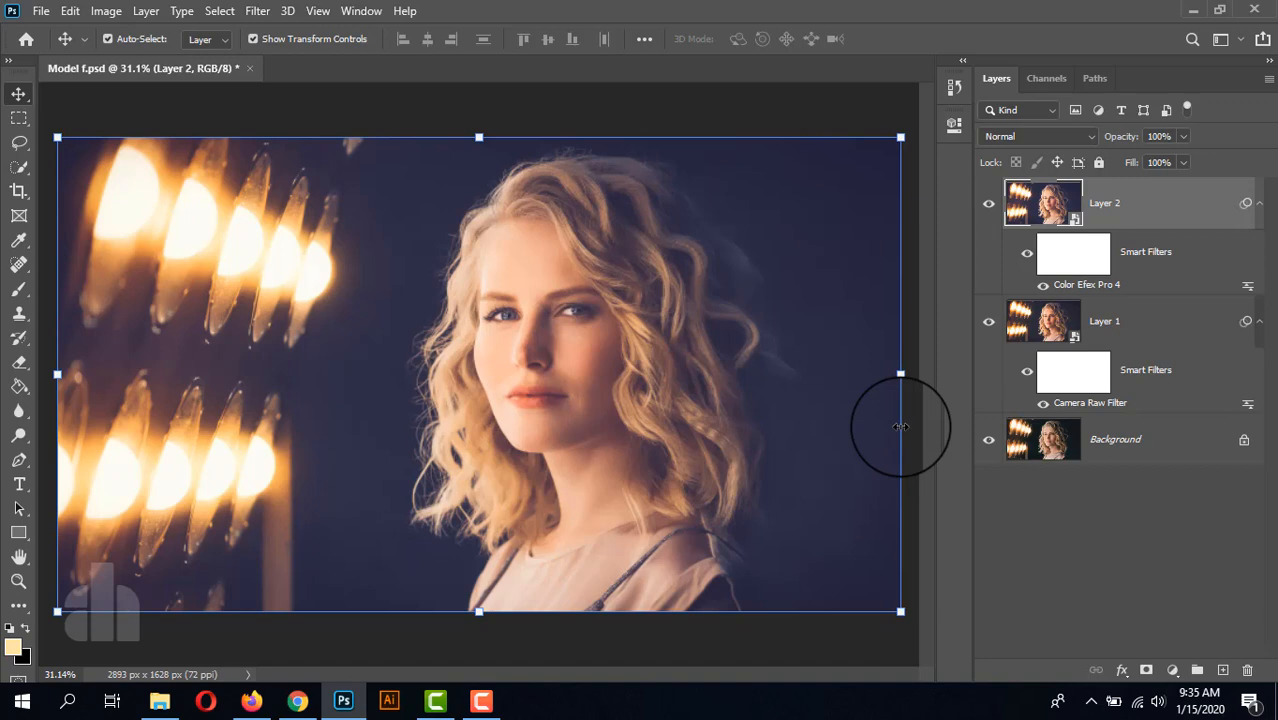
Step: Compare the graded result with the original by showing only the Background layer and restoring the others
{"action": "left_click", "coordinate": [988, 442], "text": "alt"}
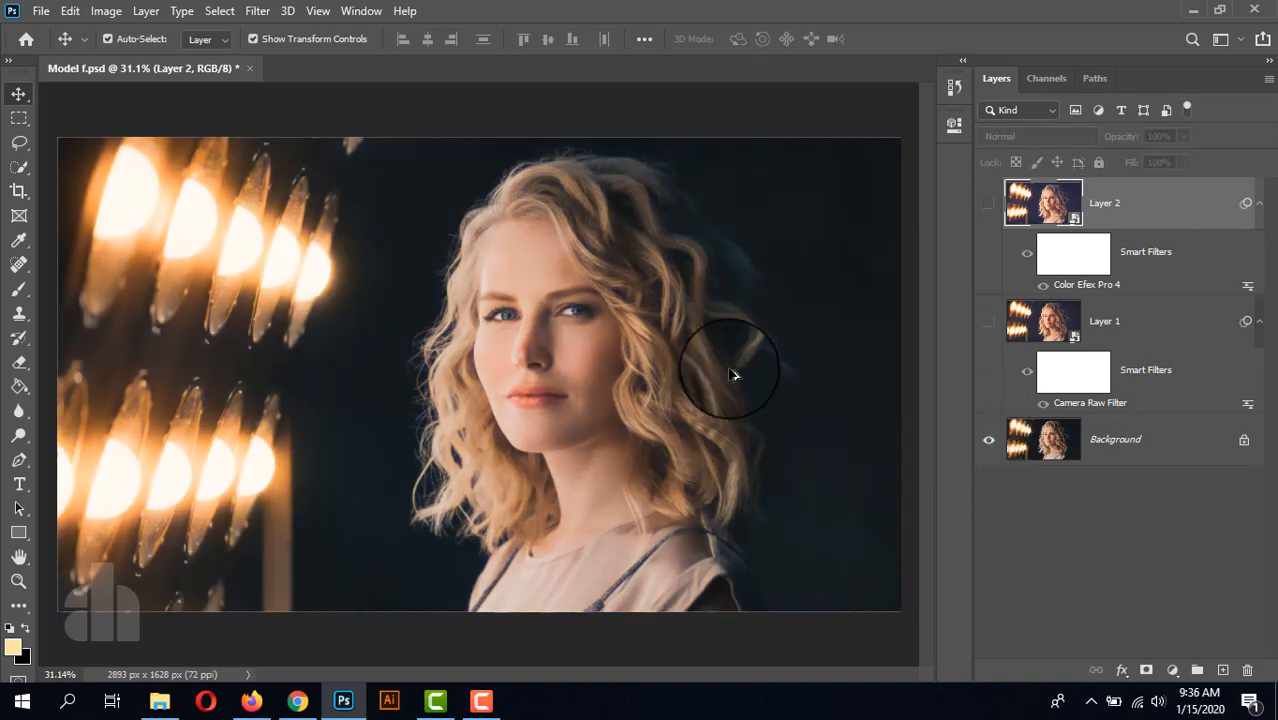
{"action": "left_click", "coordinate": [988, 442], "text": "alt"}
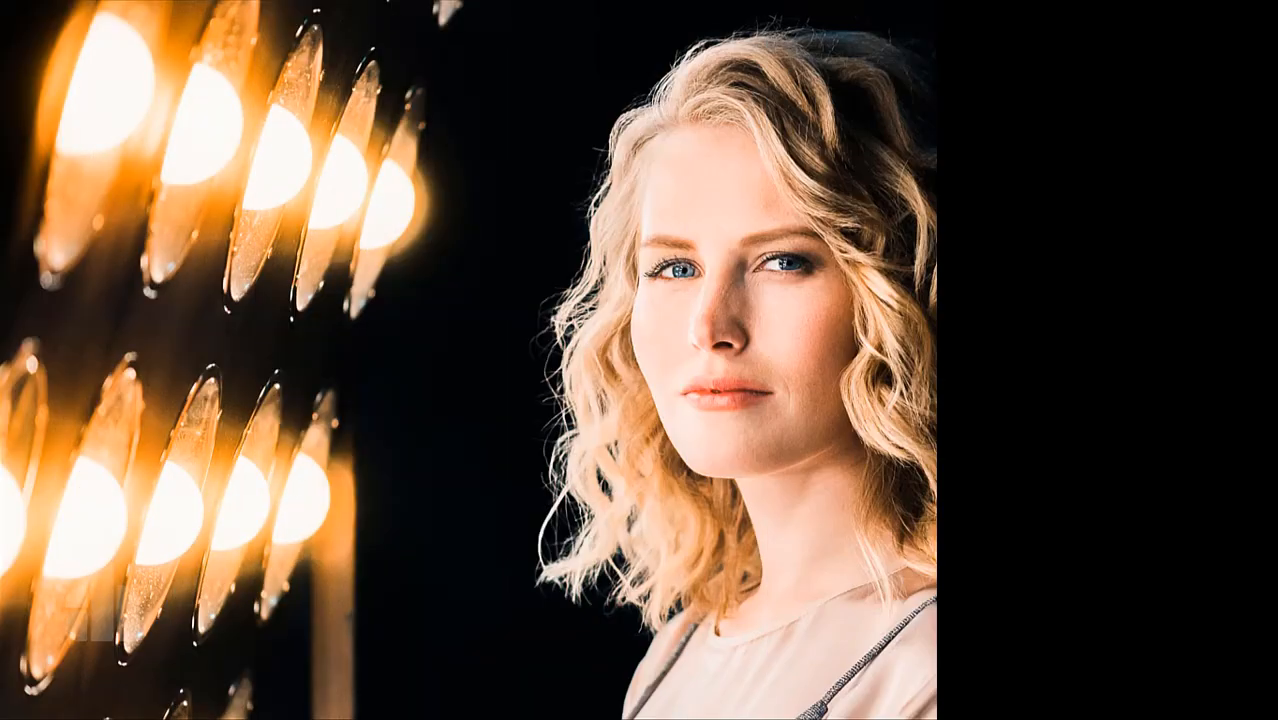